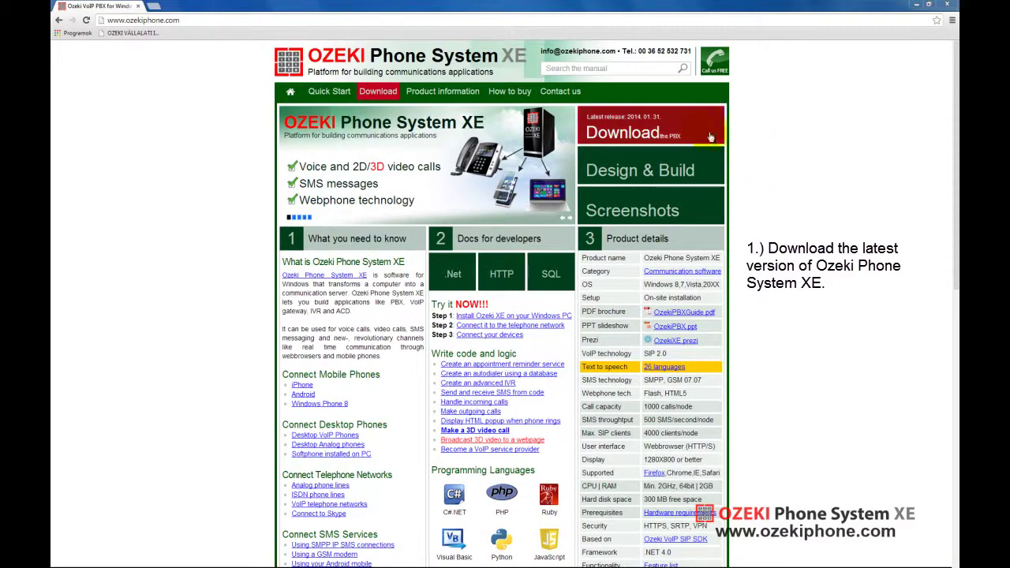
- Submit an e-mail address and download the OzekiPhoneSystemXE-4.9.0.zip installer (72.3 MB)
click(700, 135)
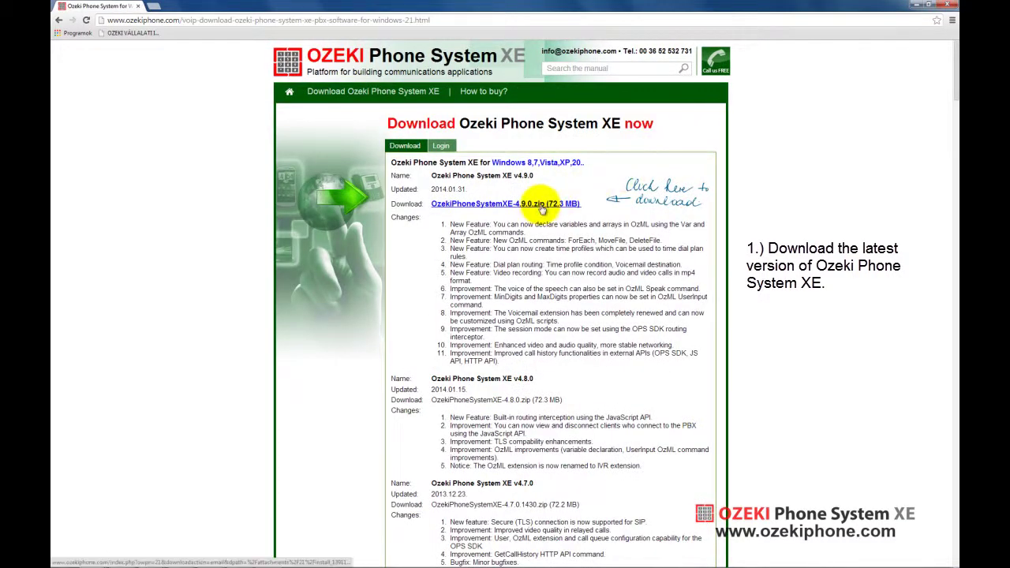
click(541, 205)
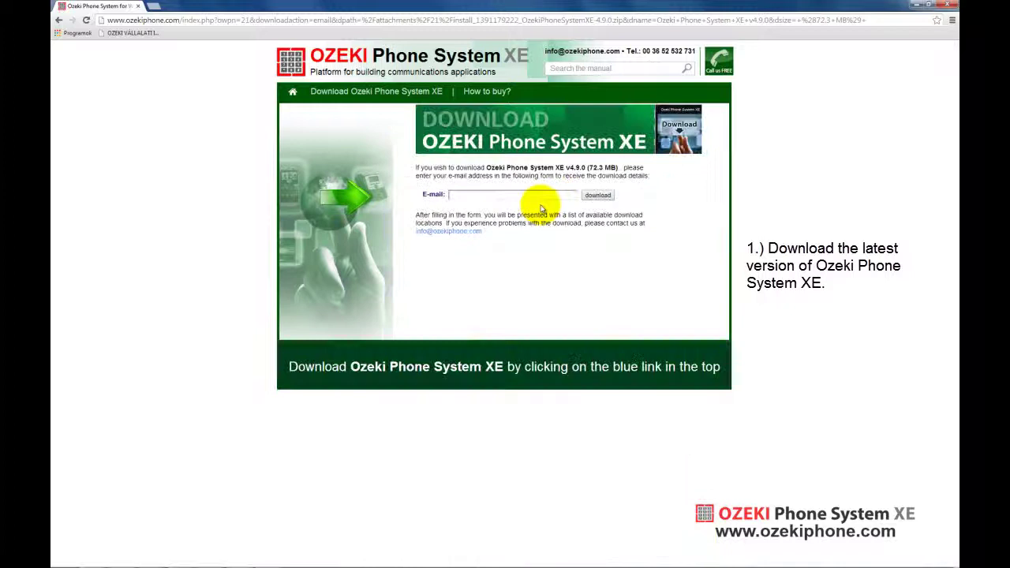
click(547, 197)
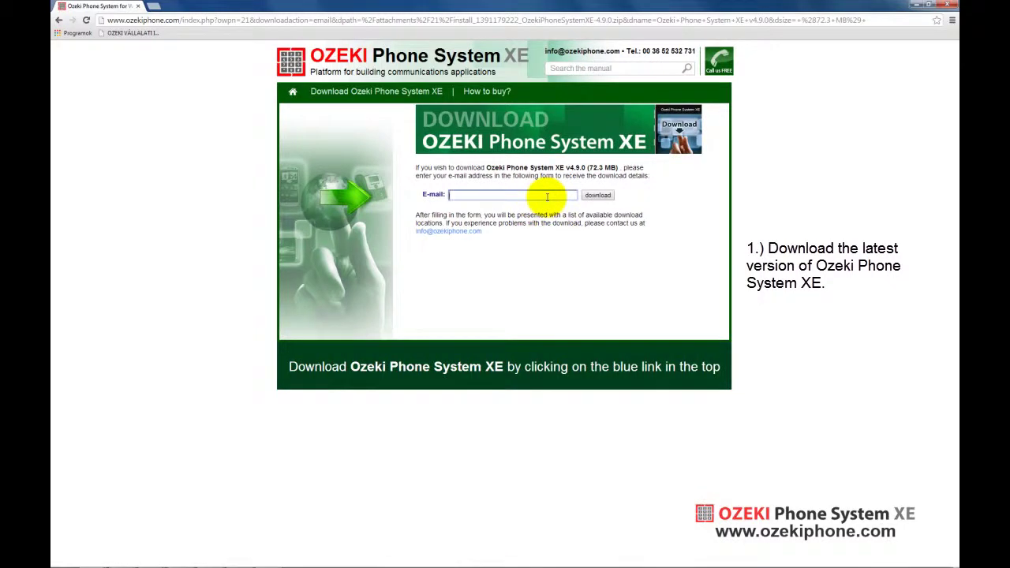
click(547, 207)
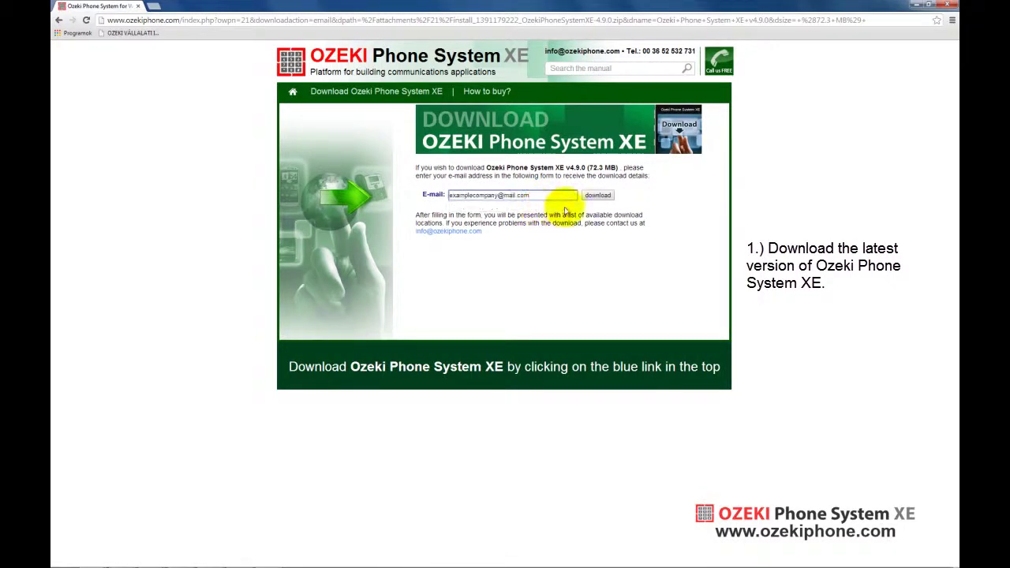
click(595, 196)
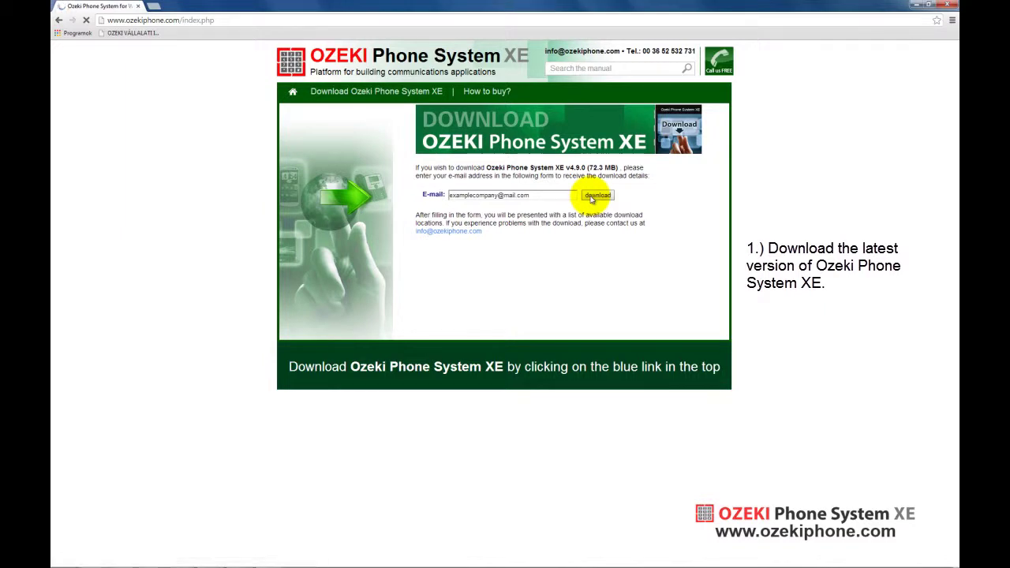
click(552, 195)
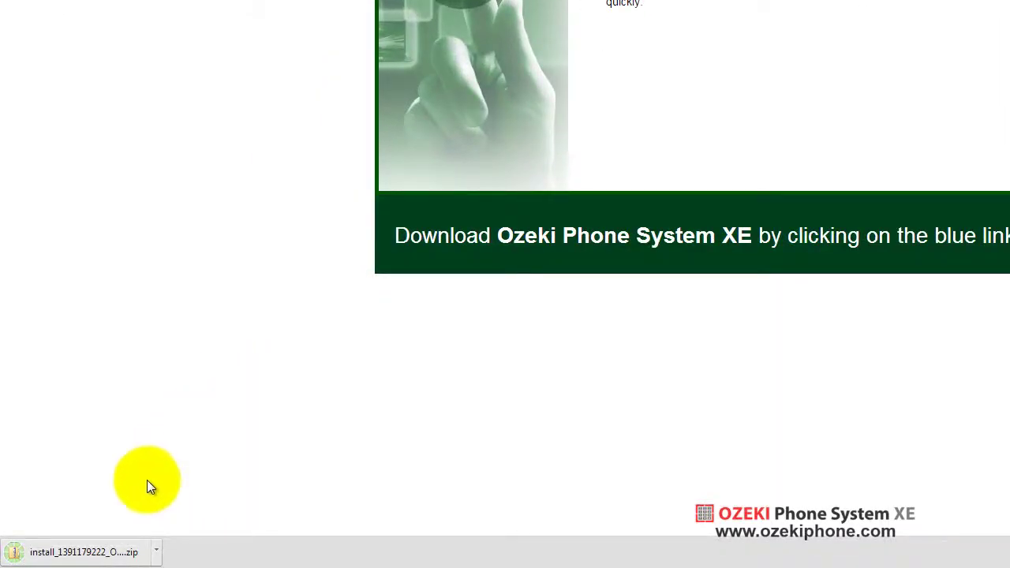
- Open the downloaded zip and run the Ozeki Phone System XE 4.9.0.1460 setup to install it
click(118, 552)
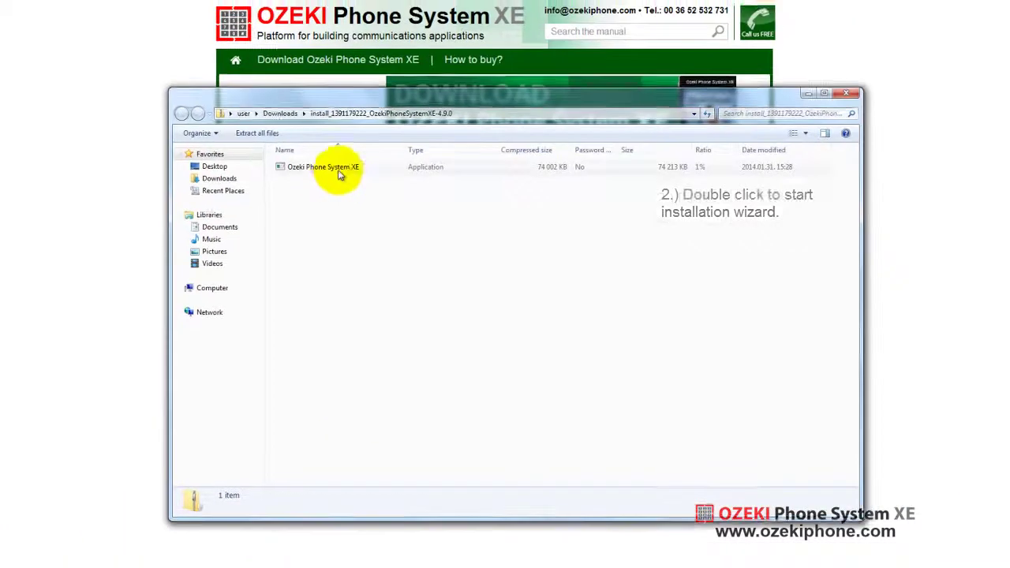
click(377, 120)
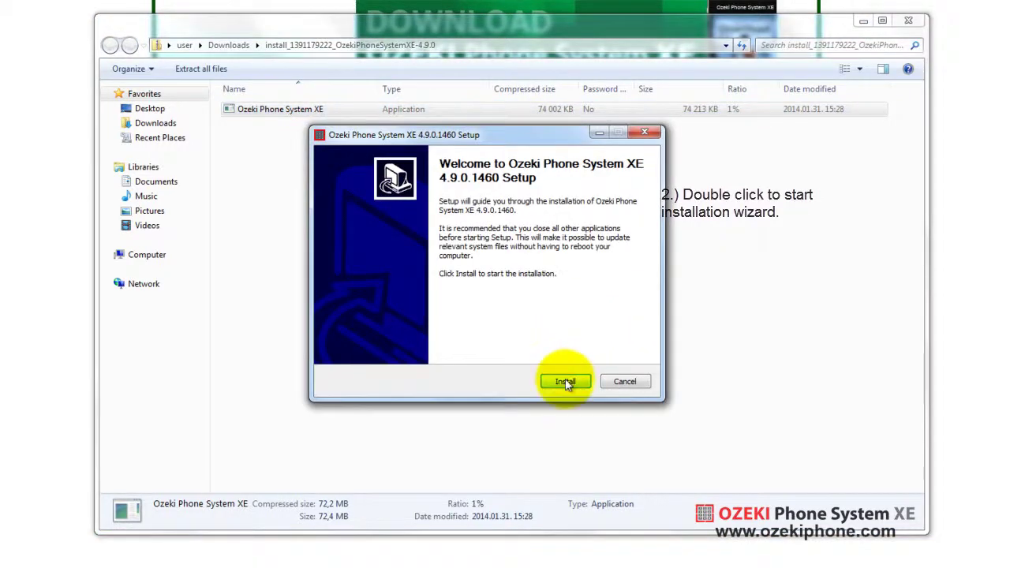
click(564, 381)
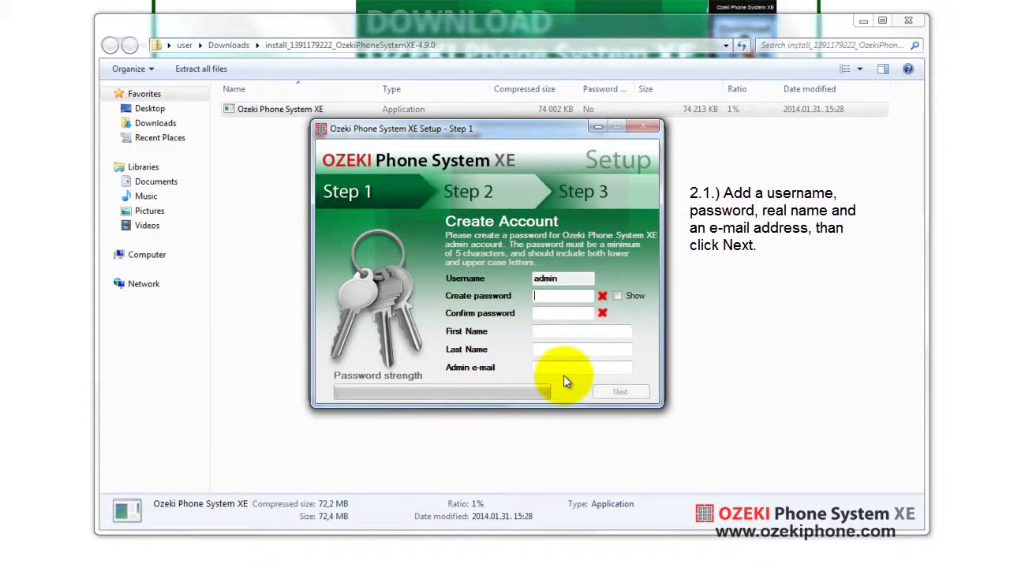
- Create the admin account with a confirmed password, first and last name, and admin e-mail address
text(qwertyU)
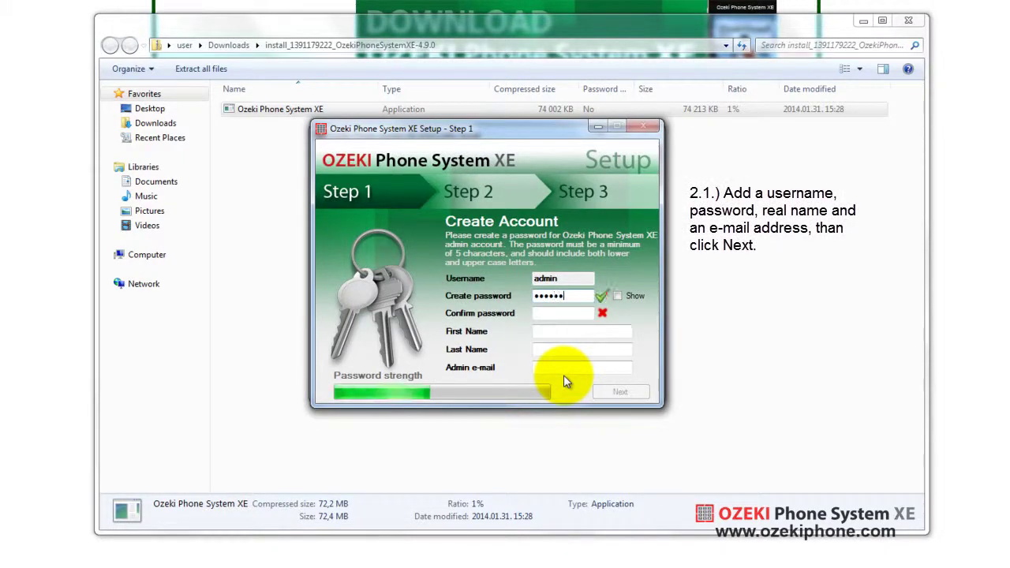
key(Tab)
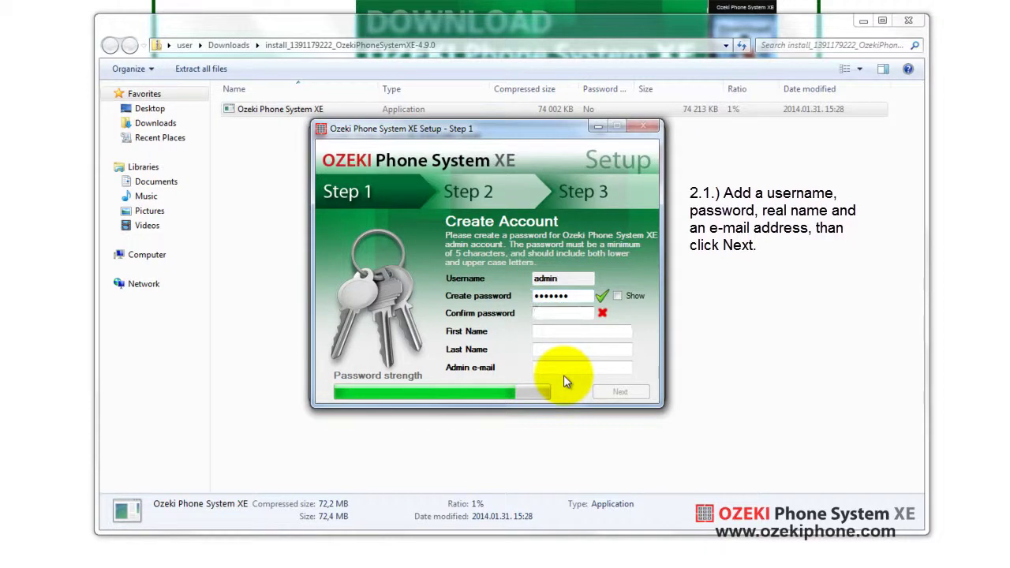
text(qwertyU)
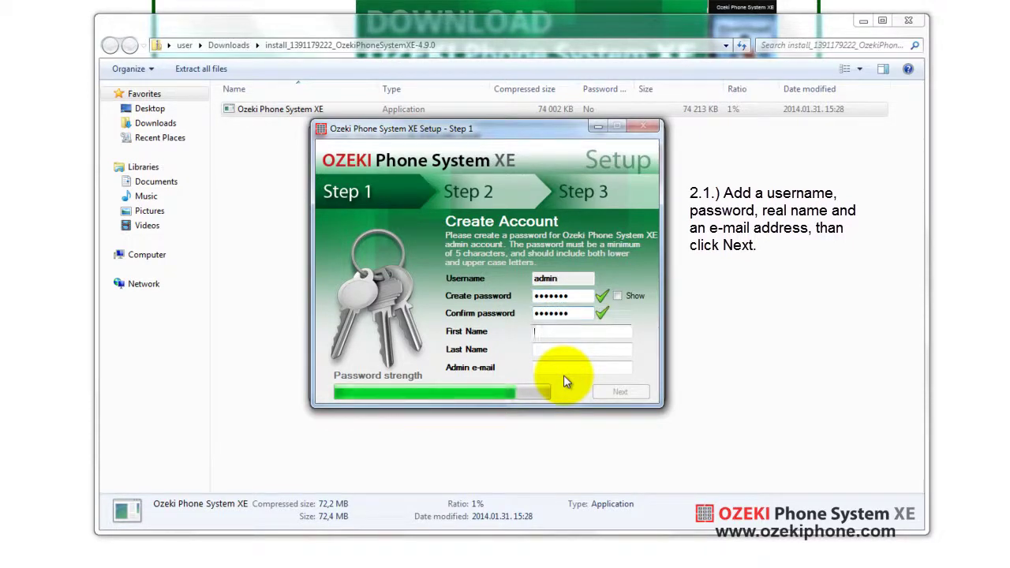
key(Tab)
text(E)
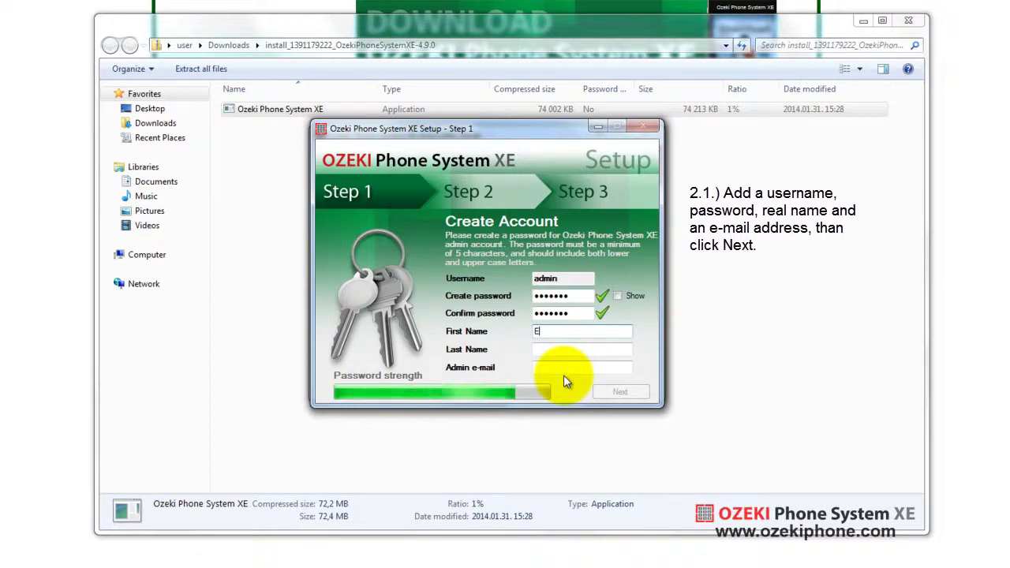
text(xample)
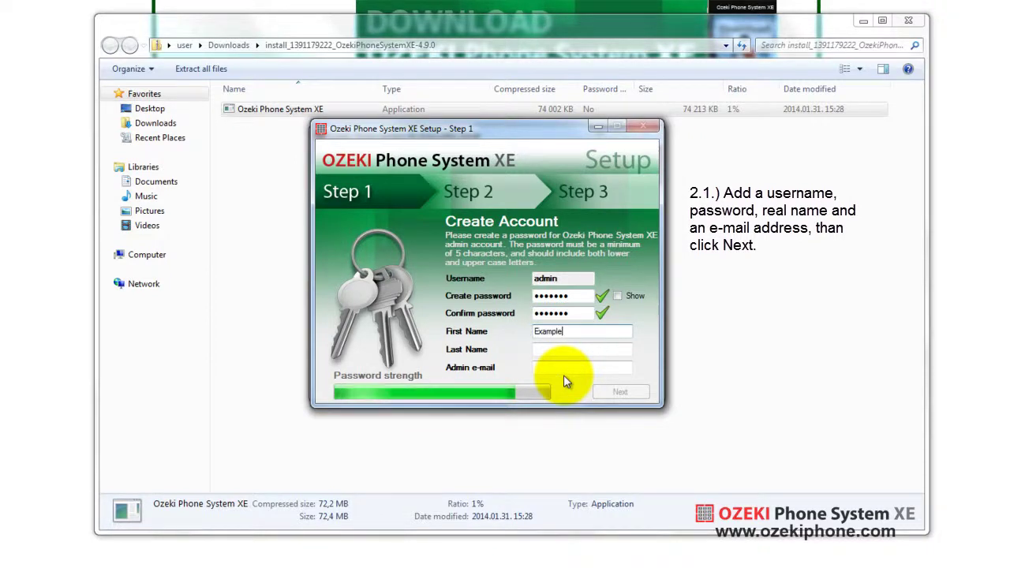
key(Tab)
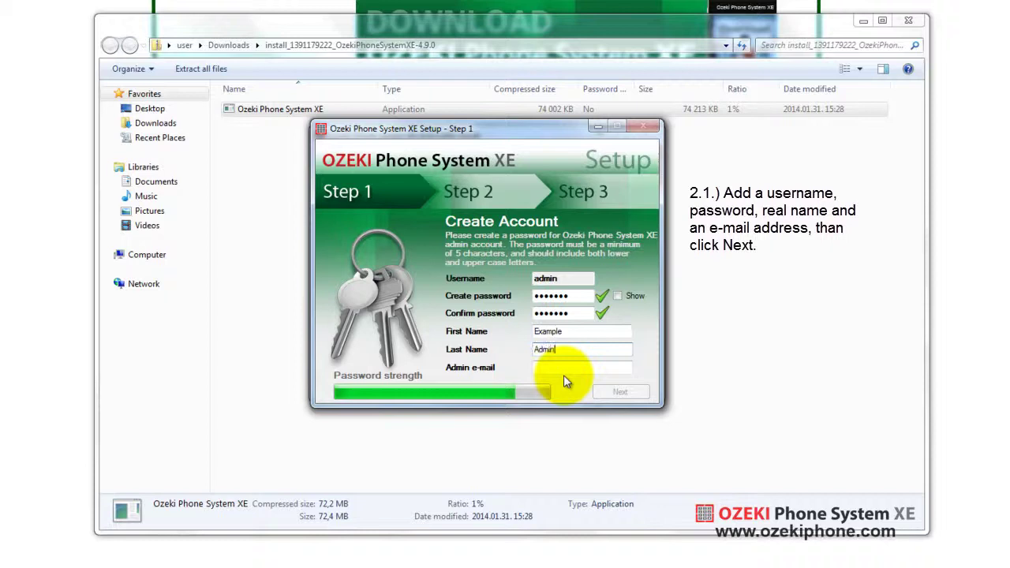
key(Tab)
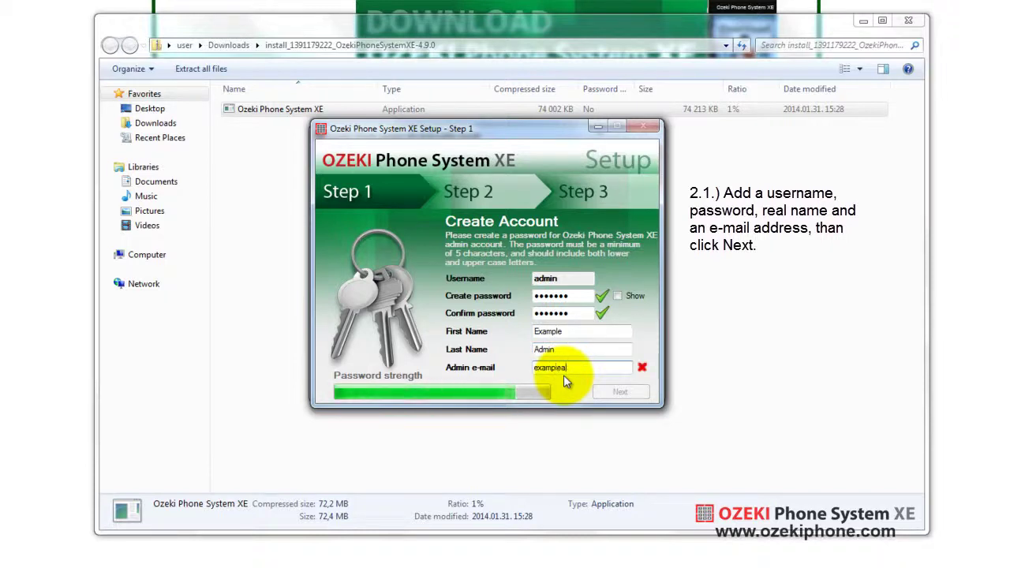
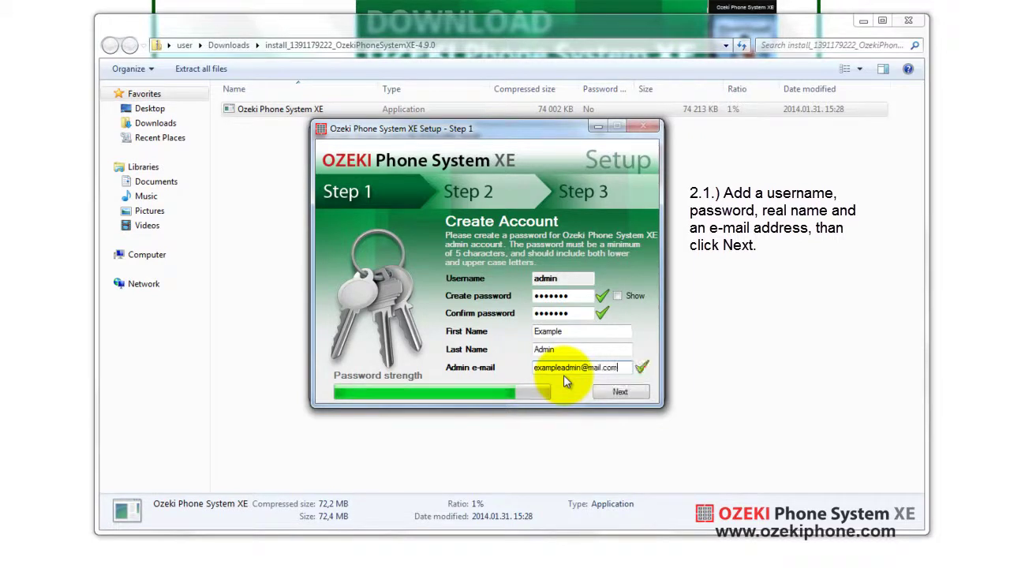
click(635, 387)
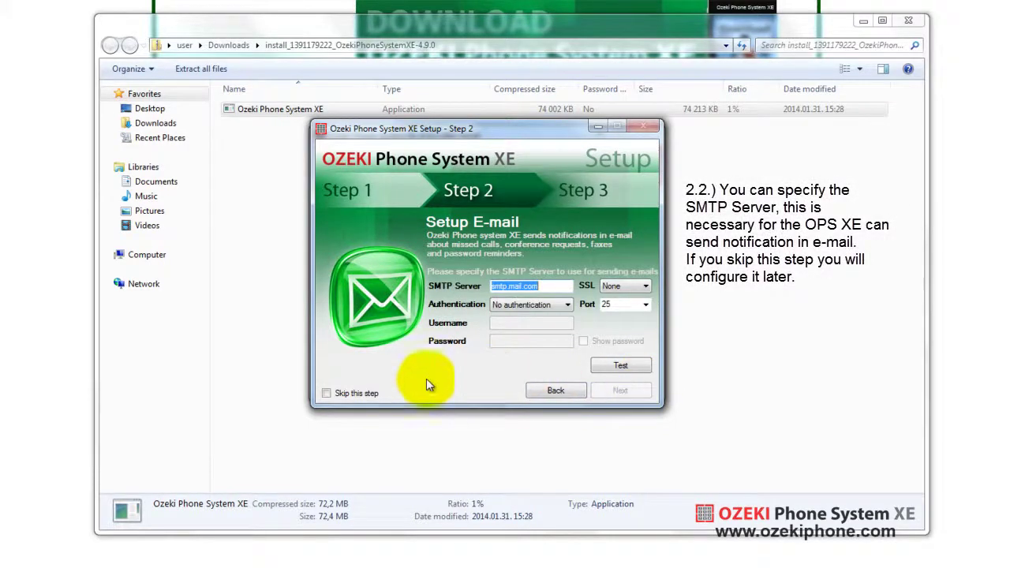
- Skip SMTP setup and enter company name ExampleCompany, a telephone number and country United States
click(351, 393)
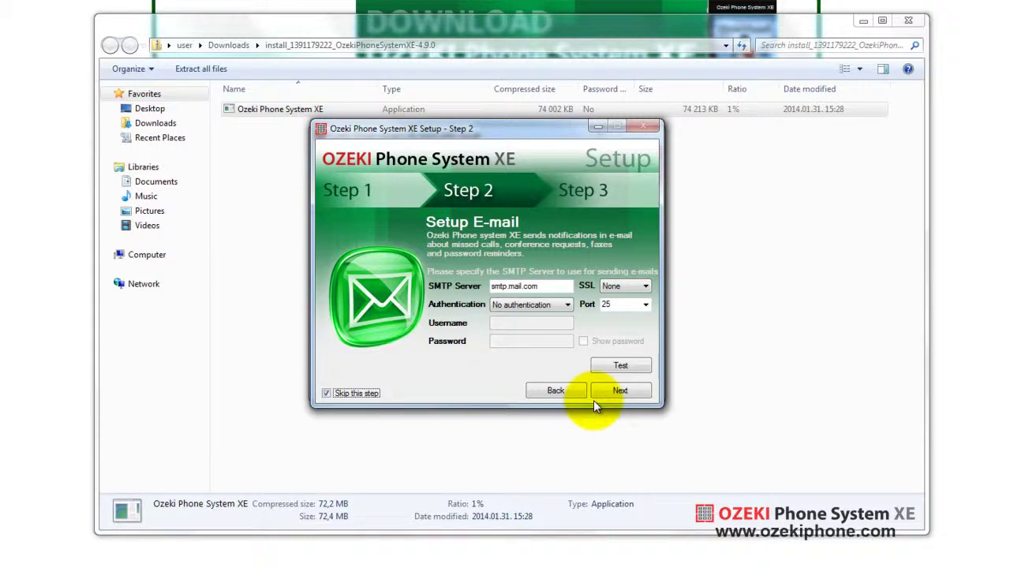
click(621, 391)
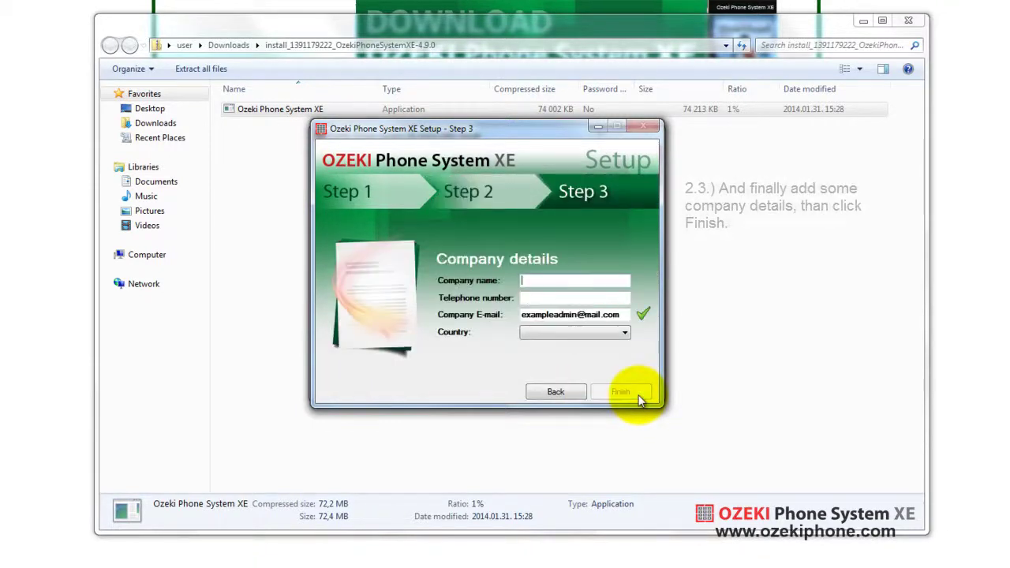
text(Exam)
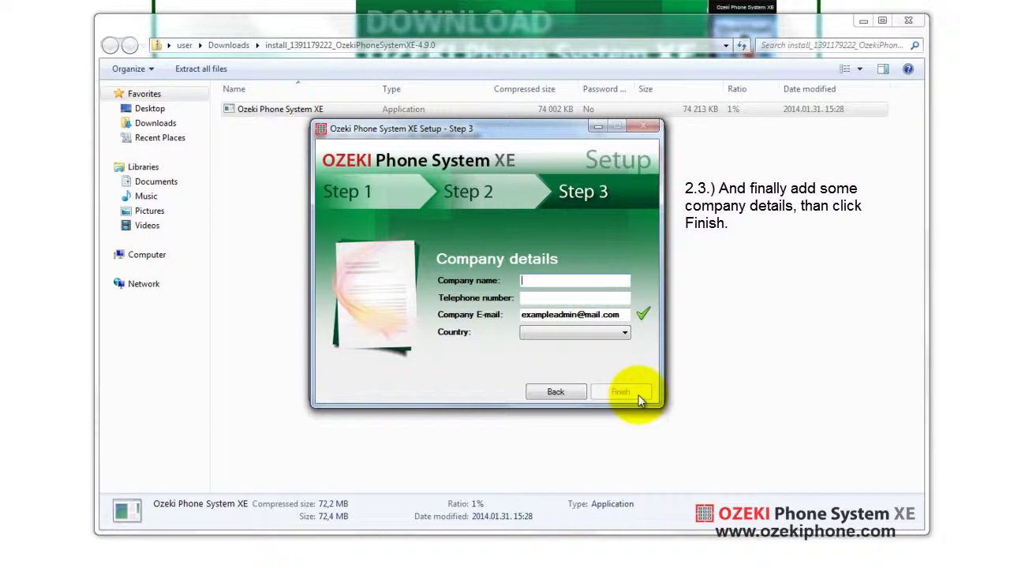
text(pleCompany)
key(Tab)
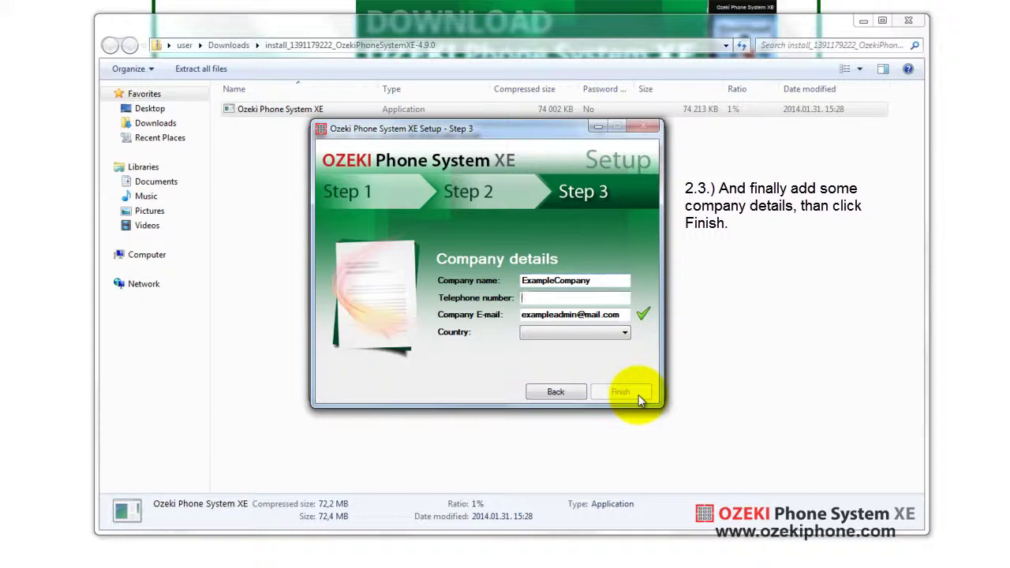
text(1111-7777)
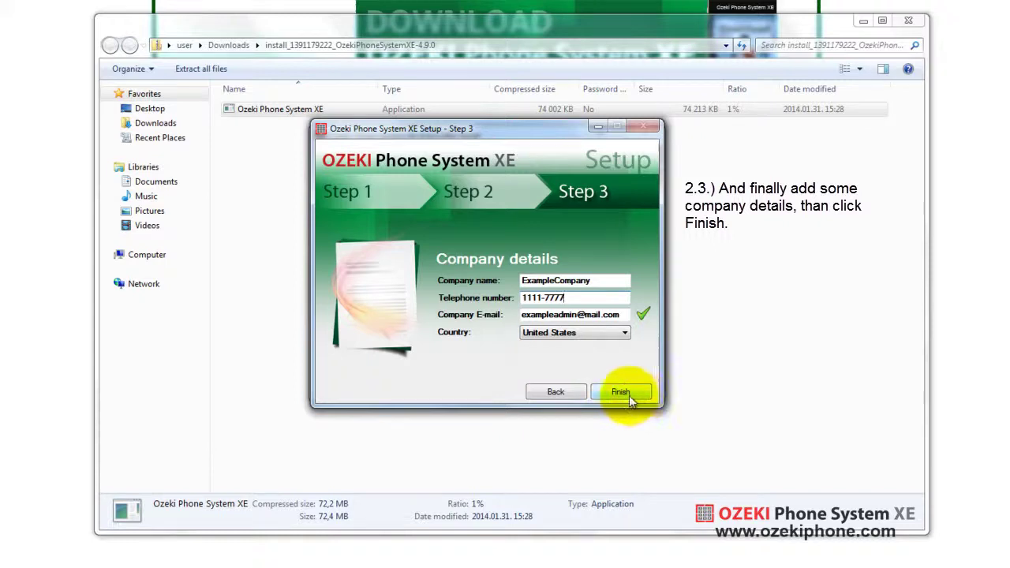
click(630, 397)
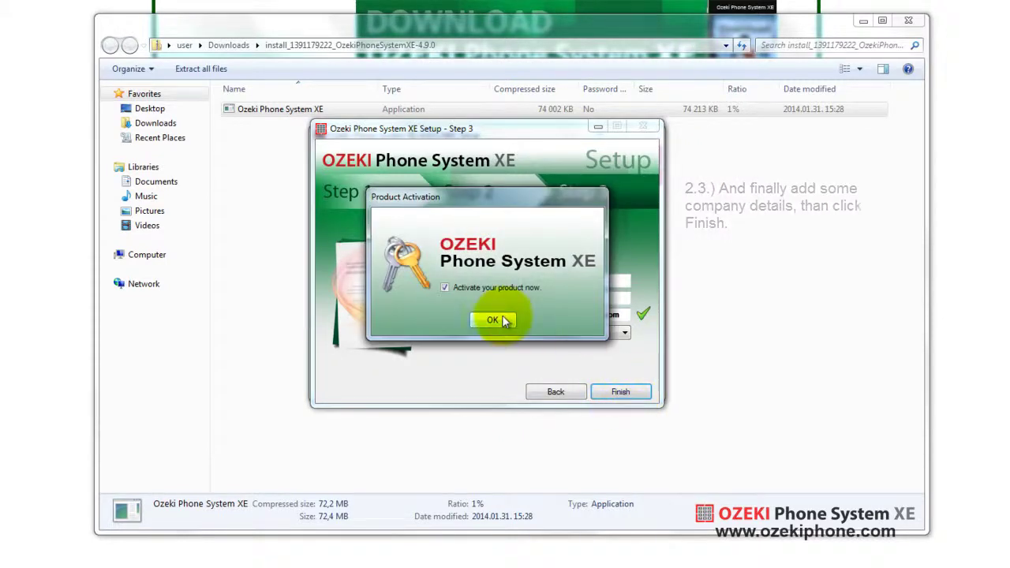
- Confirm product activation, dismiss the password reminder and finish setup to launch the PBX console
click(491, 321)
click(498, 325)
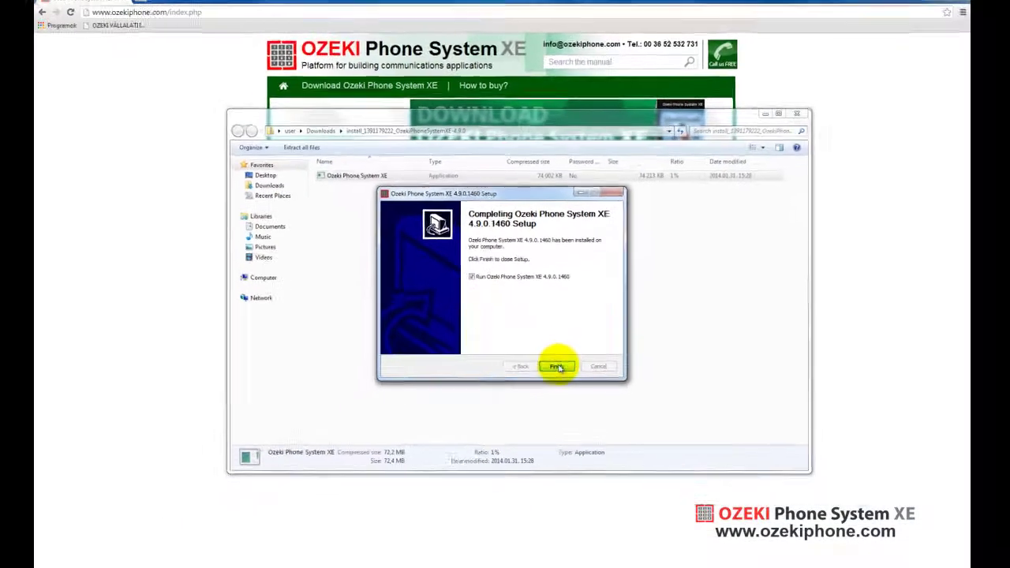
click(562, 376)
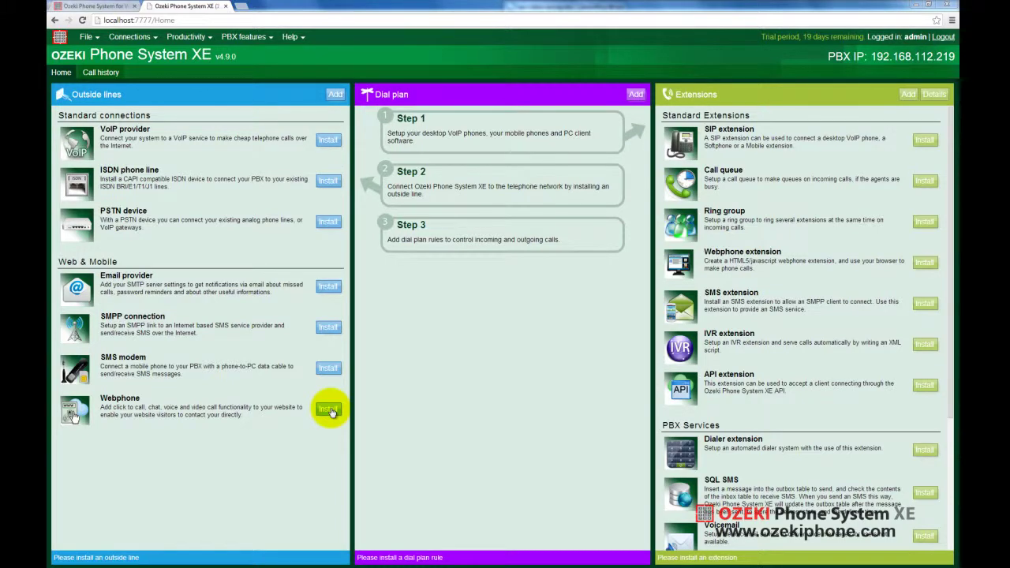
- Start a new Webphone connection named Webphone1 with a Custom website button
click(328, 409)
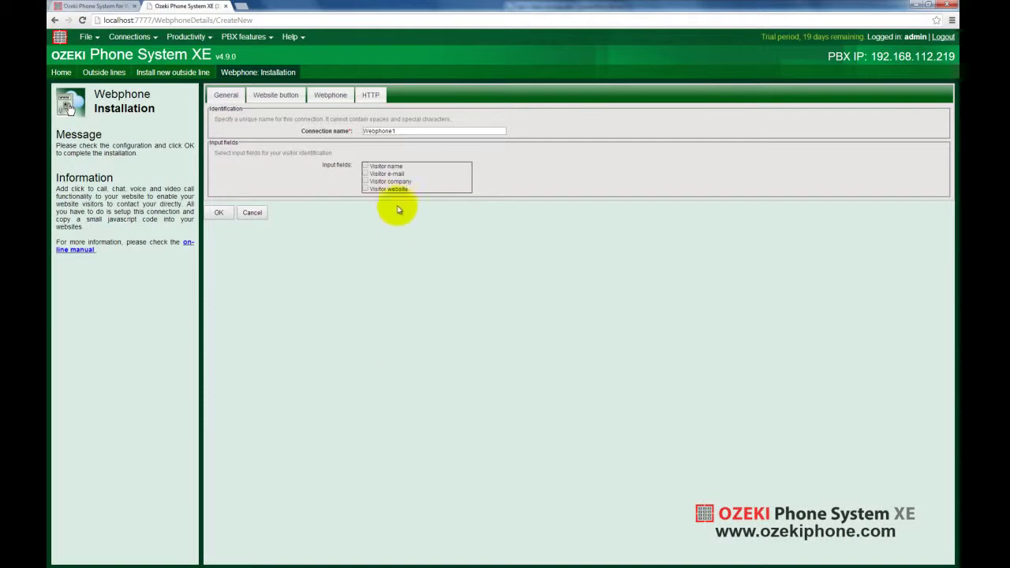
click(399, 132)
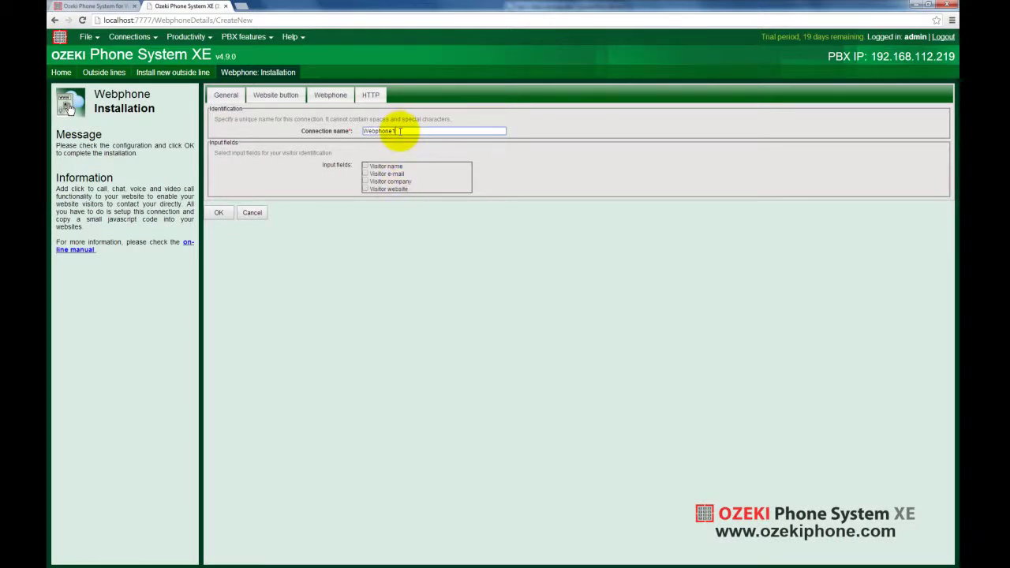
click(281, 96)
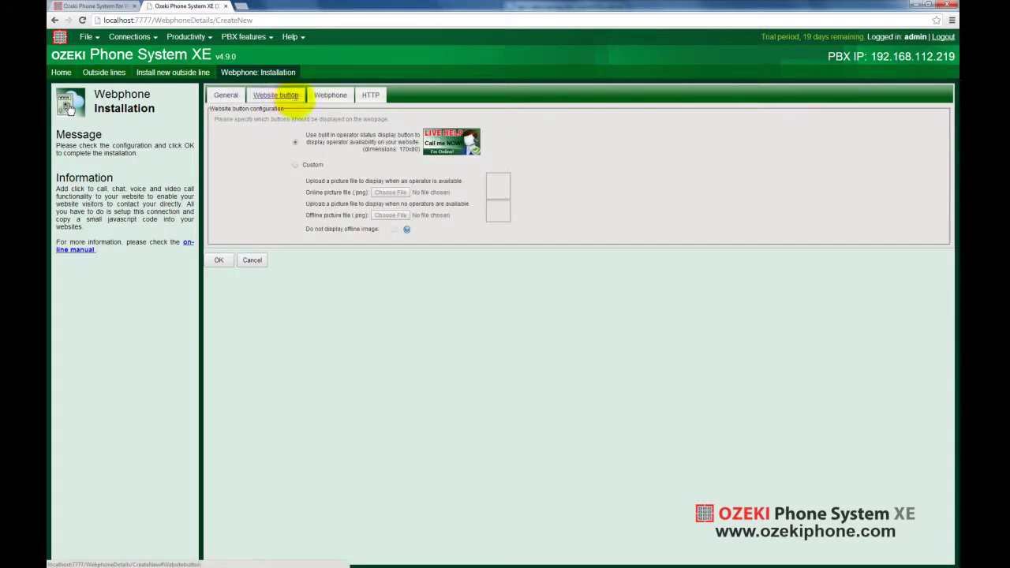
click(318, 166)
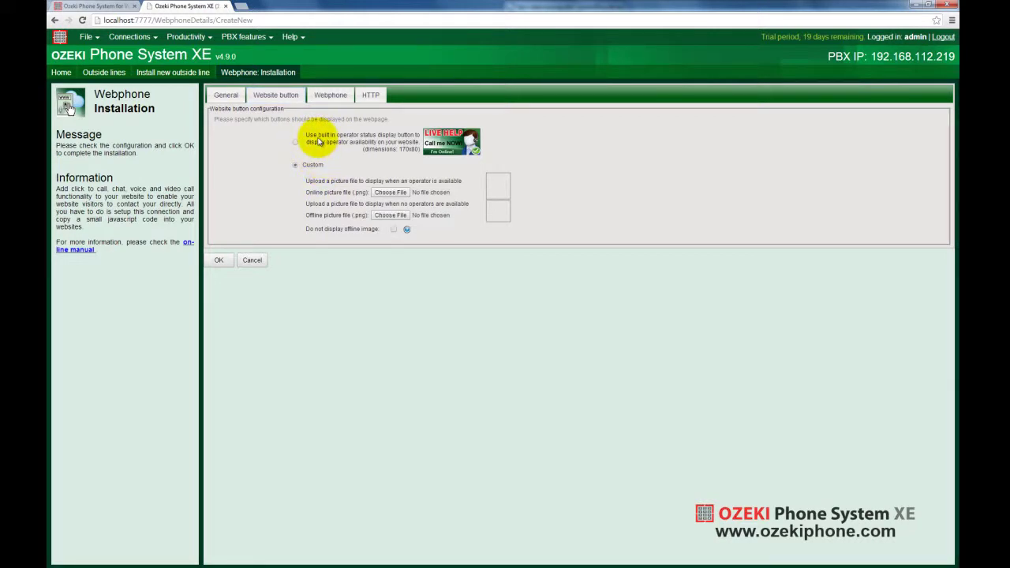
click(323, 96)
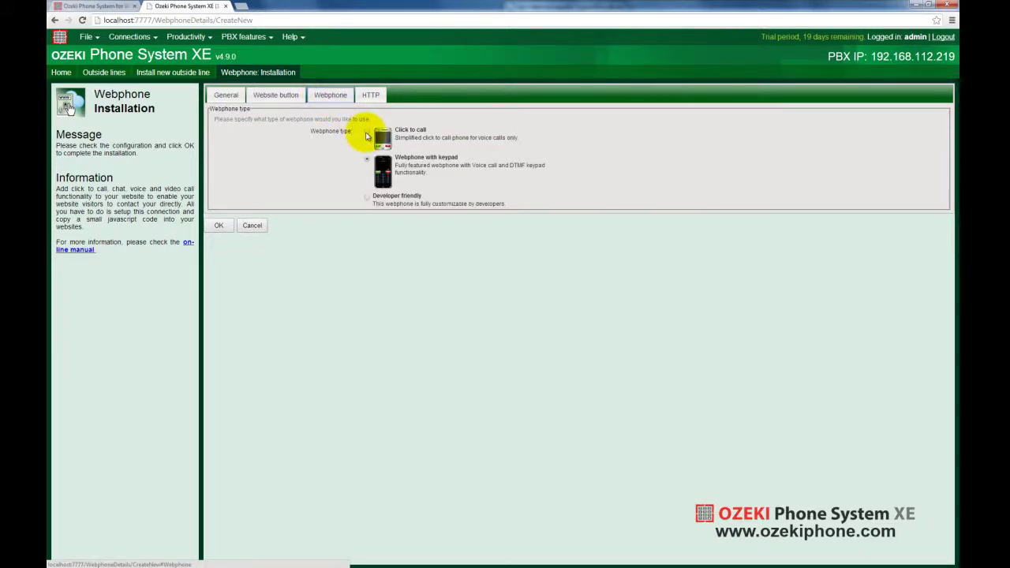
- Install Webphone1 as the 'Webphone with keypad' type after comparing the webphone types
click(366, 134)
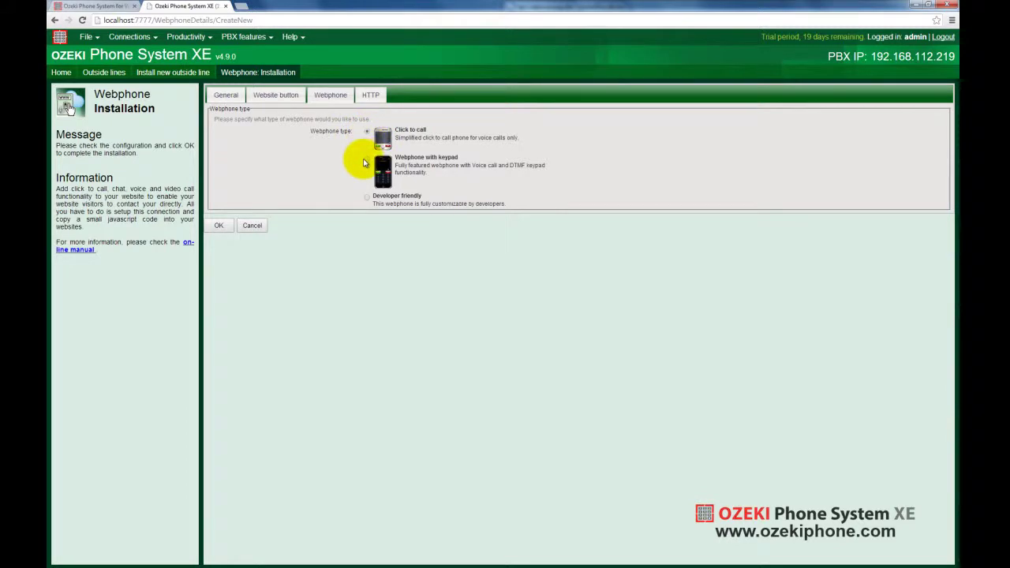
click(367, 162)
click(368, 199)
click(367, 163)
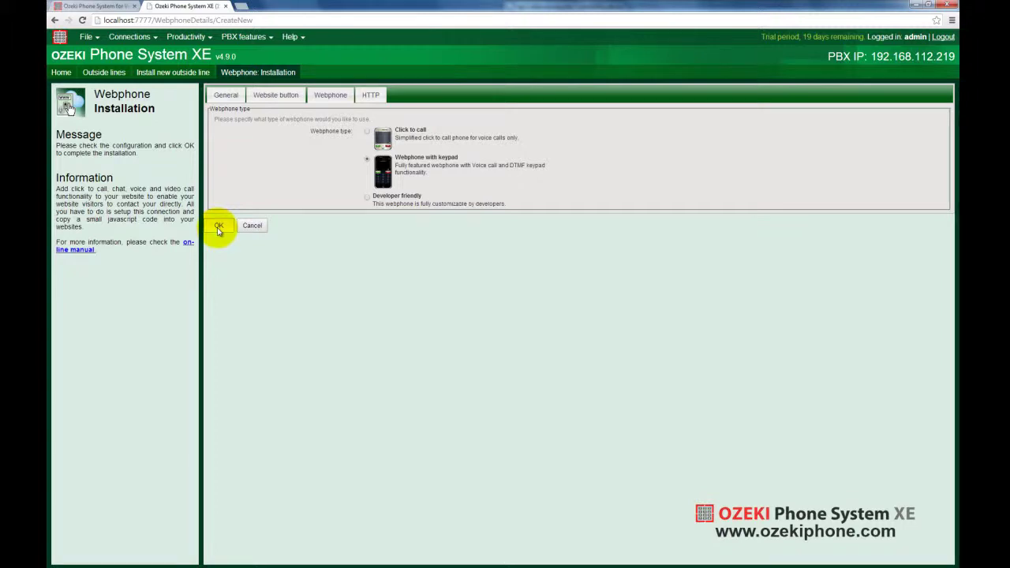
click(219, 227)
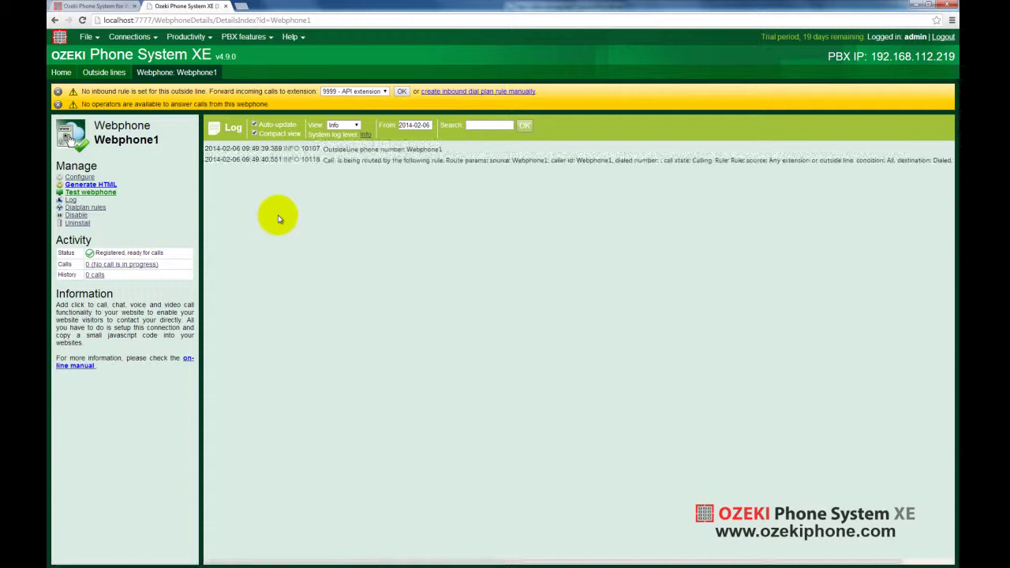
- Generate Webphone1's HTML button code and select its four lines
click(105, 187)
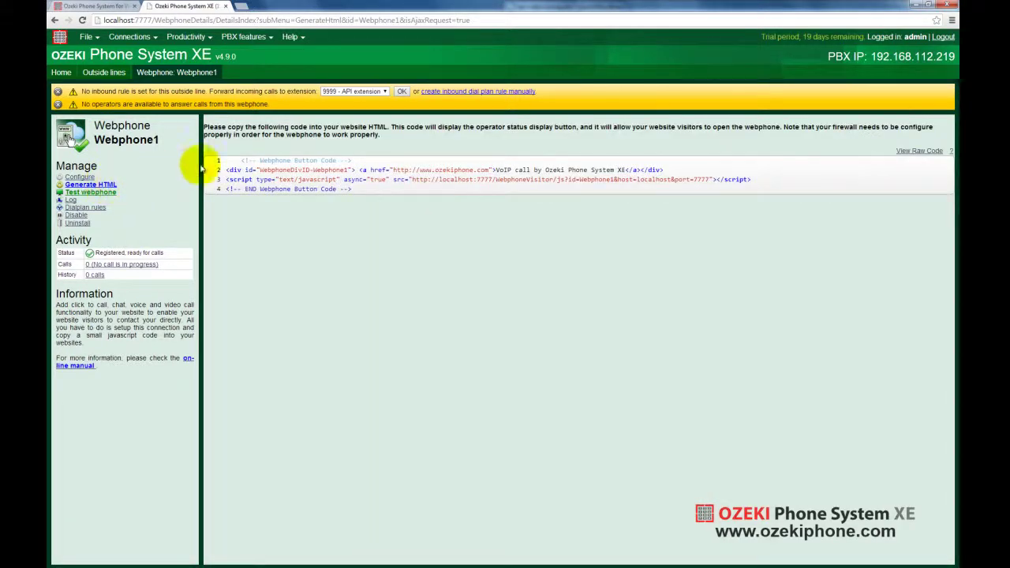
drag(227, 160, 381, 192)
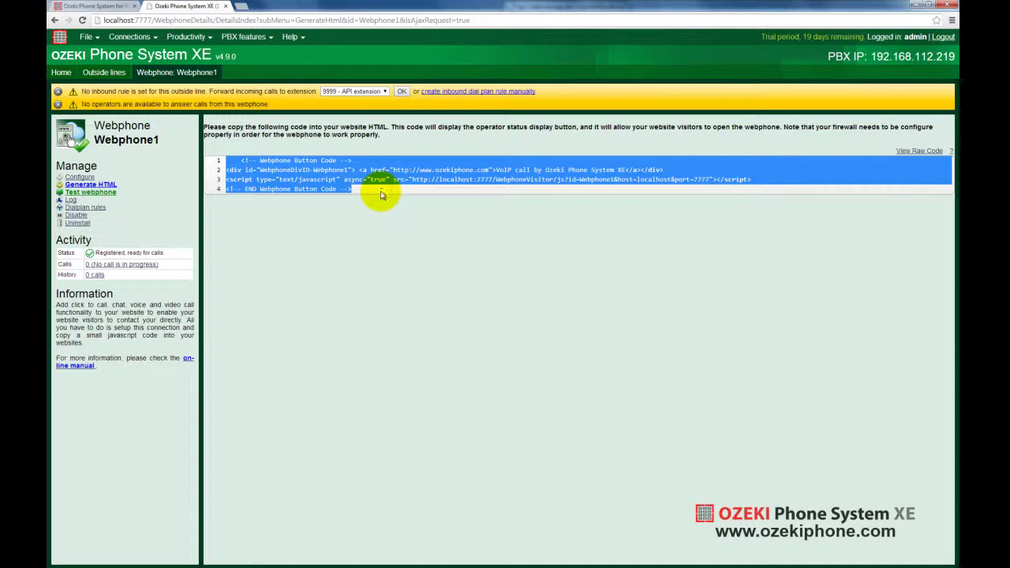
click(382, 197)
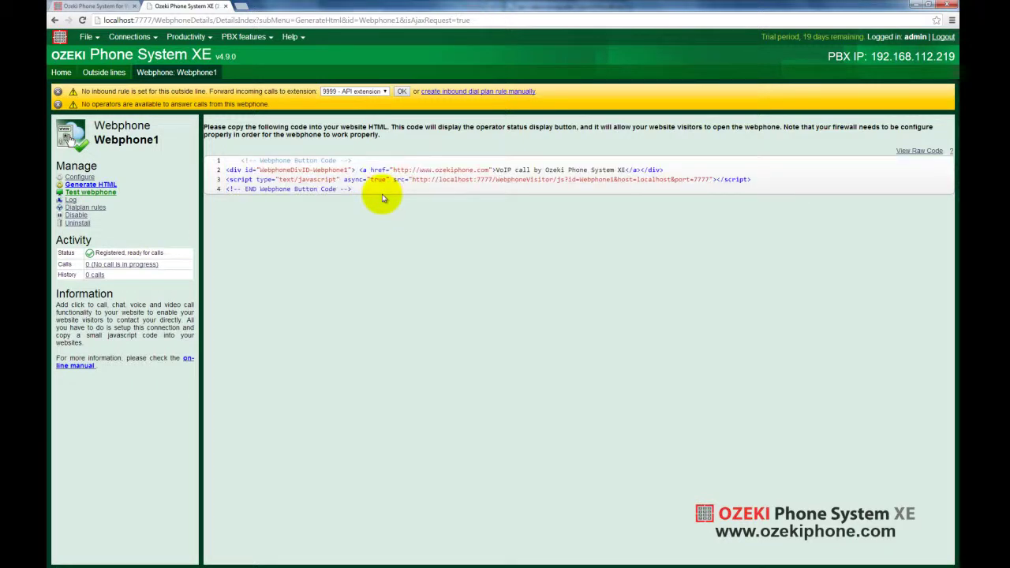
- Test Webphone1's Live Help 'Call me NOW!' button, then close its offline-message popup
click(99, 192)
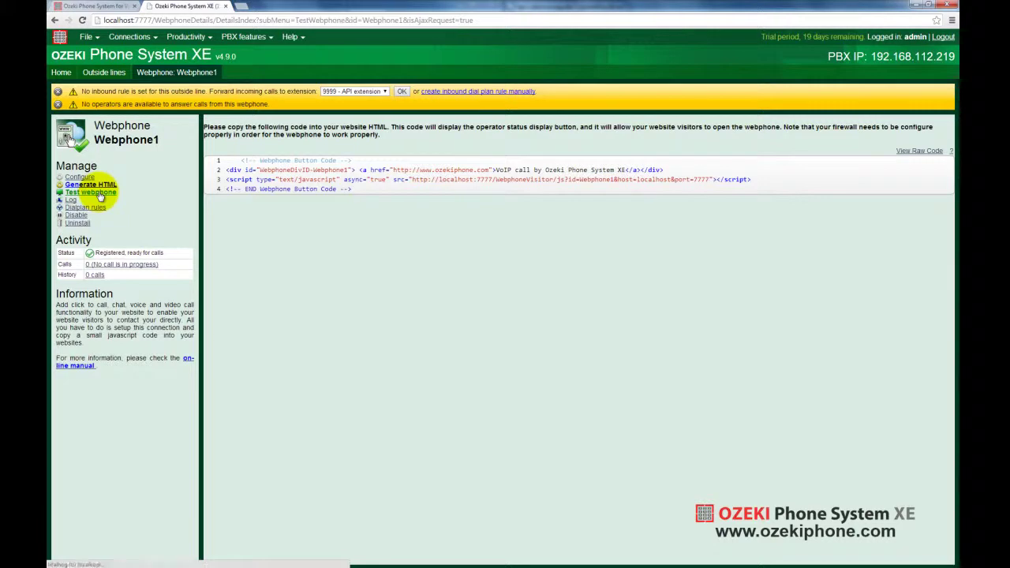
click(244, 220)
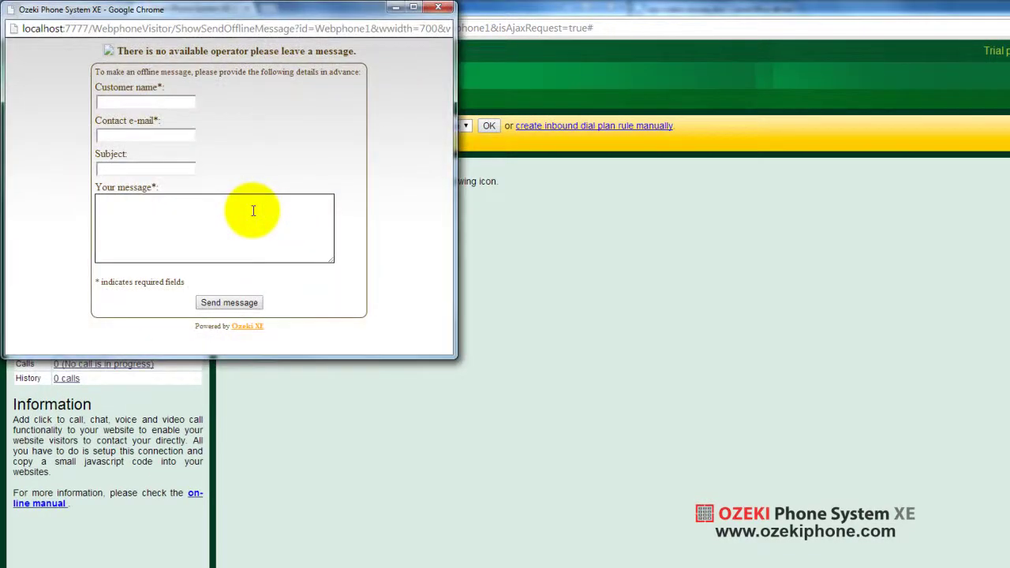
drag(269, 16, 442, 225)
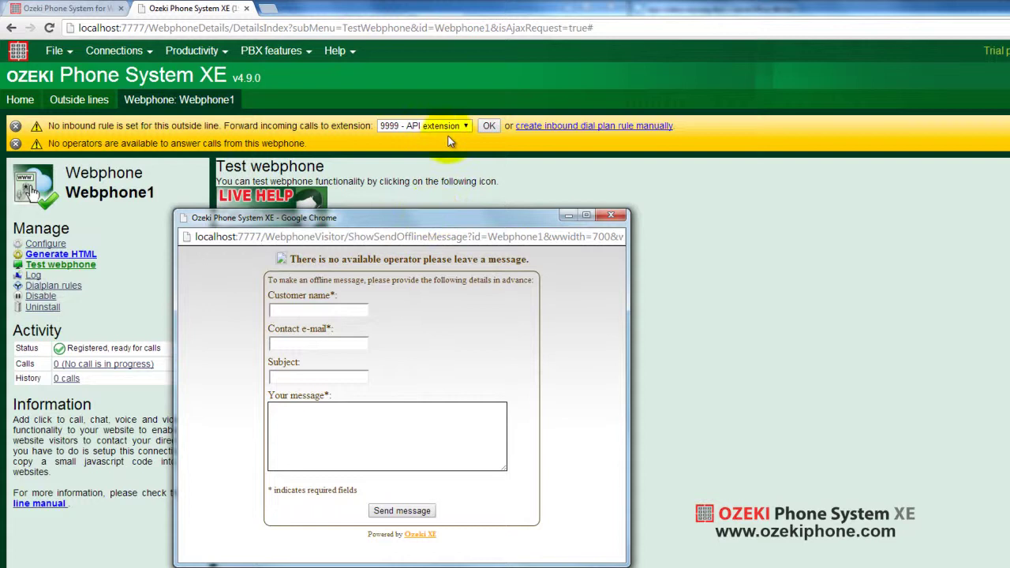
click(426, 125)
click(389, 144)
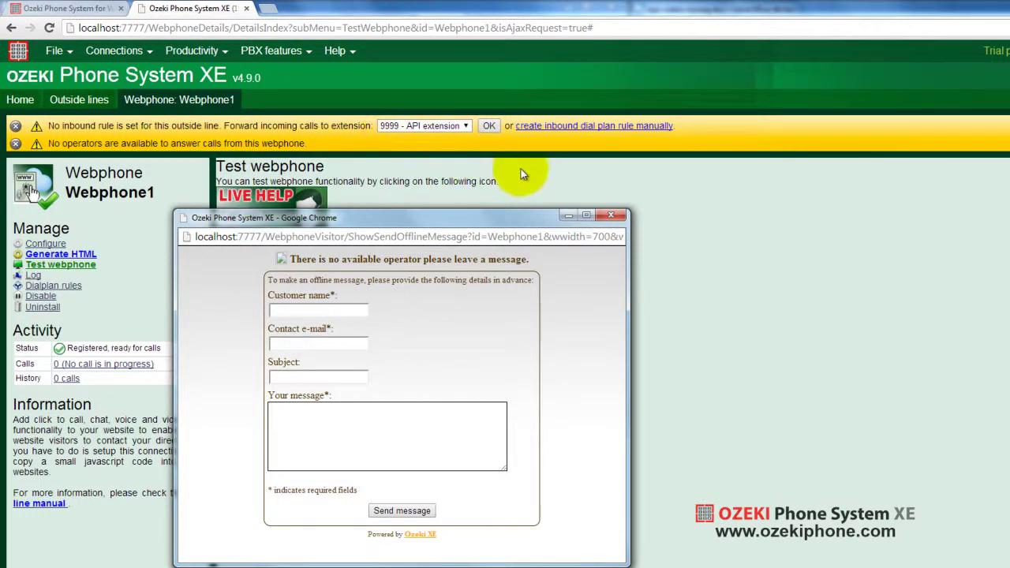
click(615, 216)
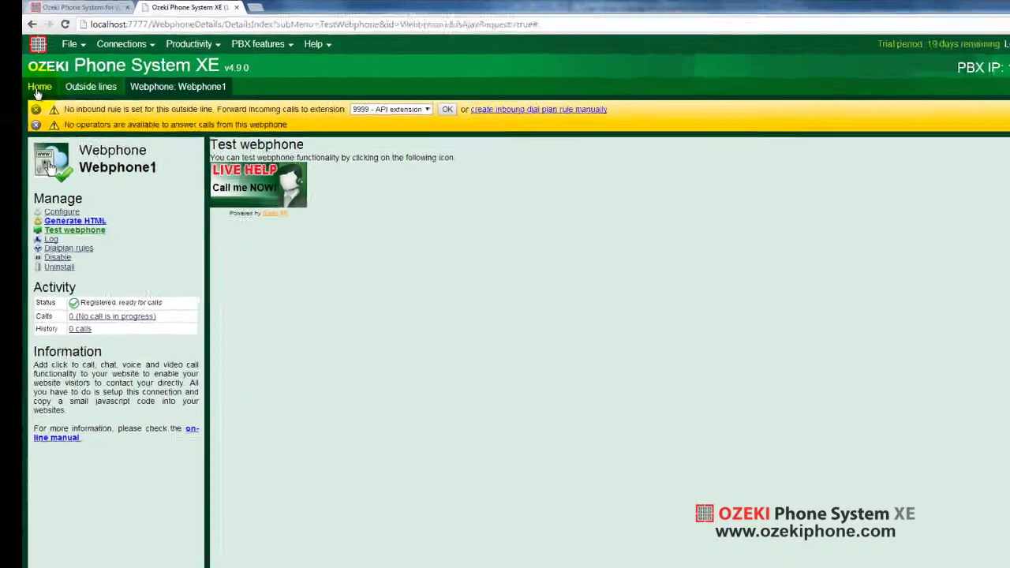
- From Home, open an IVR extension form with number 9998 and the sample OzML greeting
click(57, 76)
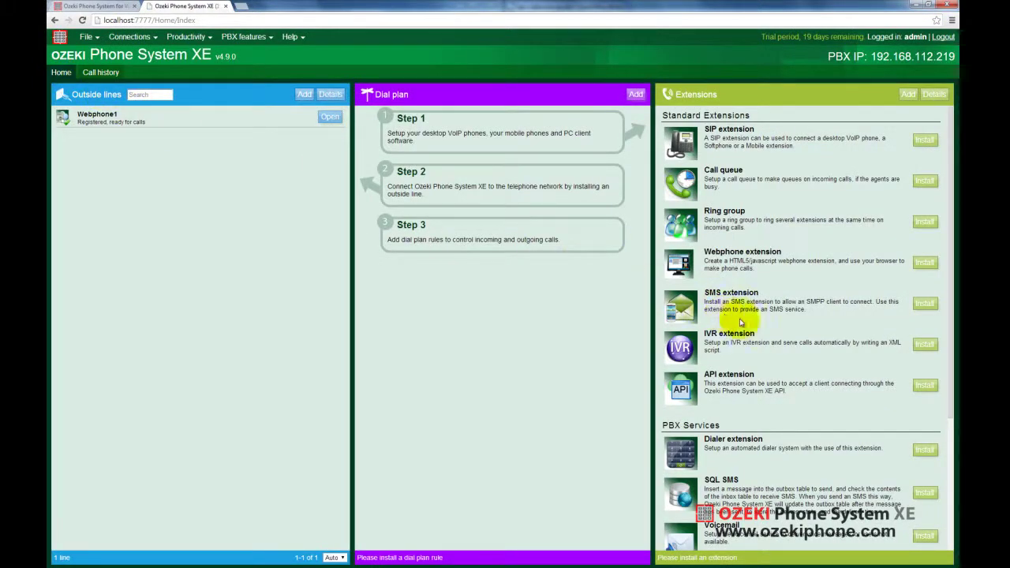
click(925, 347)
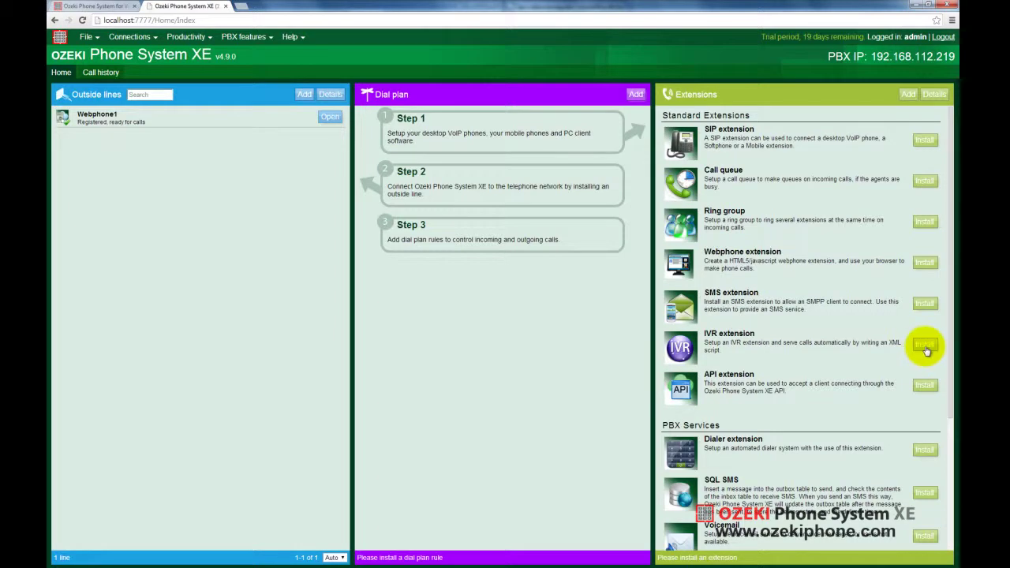
click(925, 347)
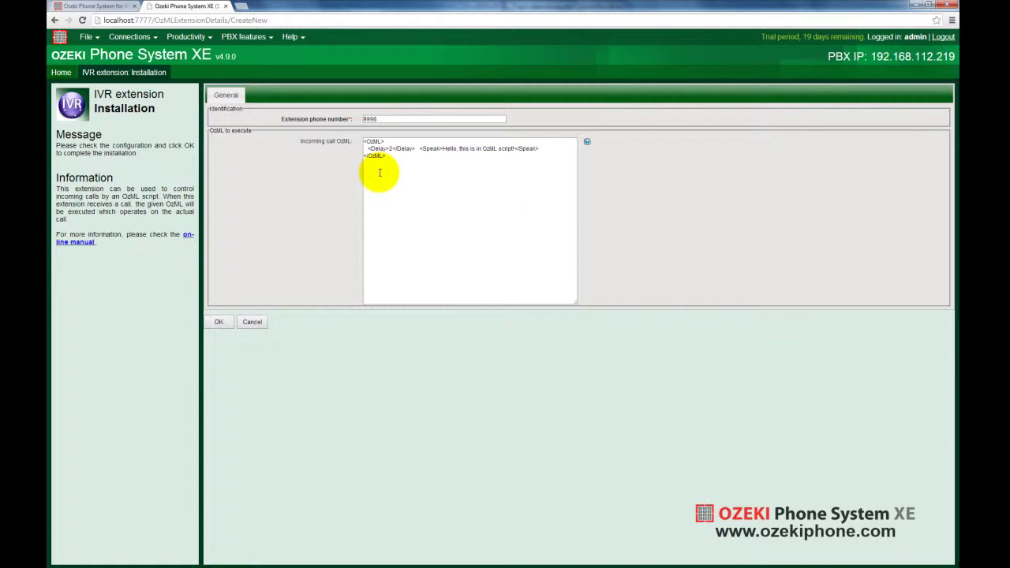
- Install IVR extension 9998 and set Webphone1 to forward incoming calls to '9998 - IVR extension'
click(219, 322)
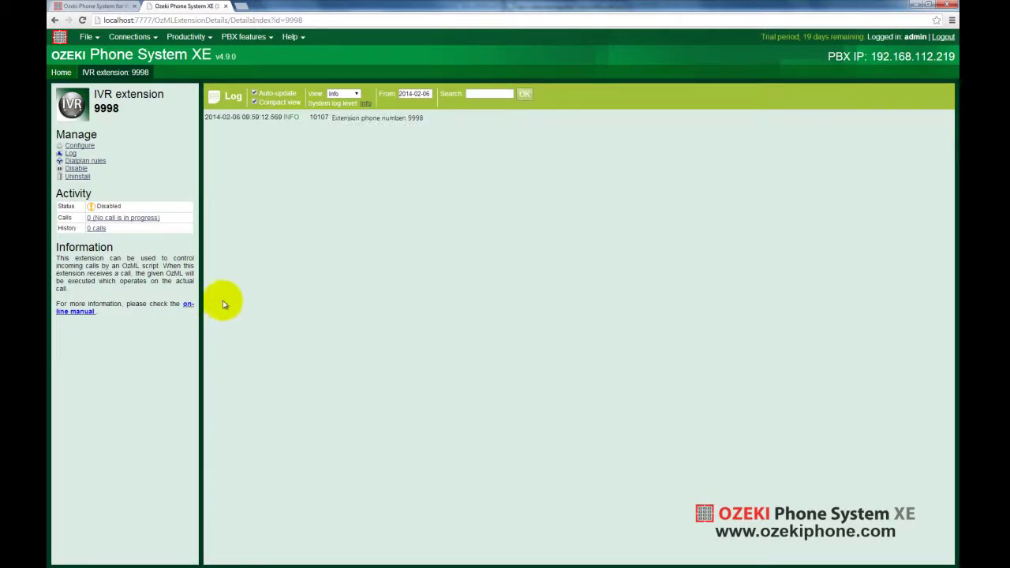
click(61, 72)
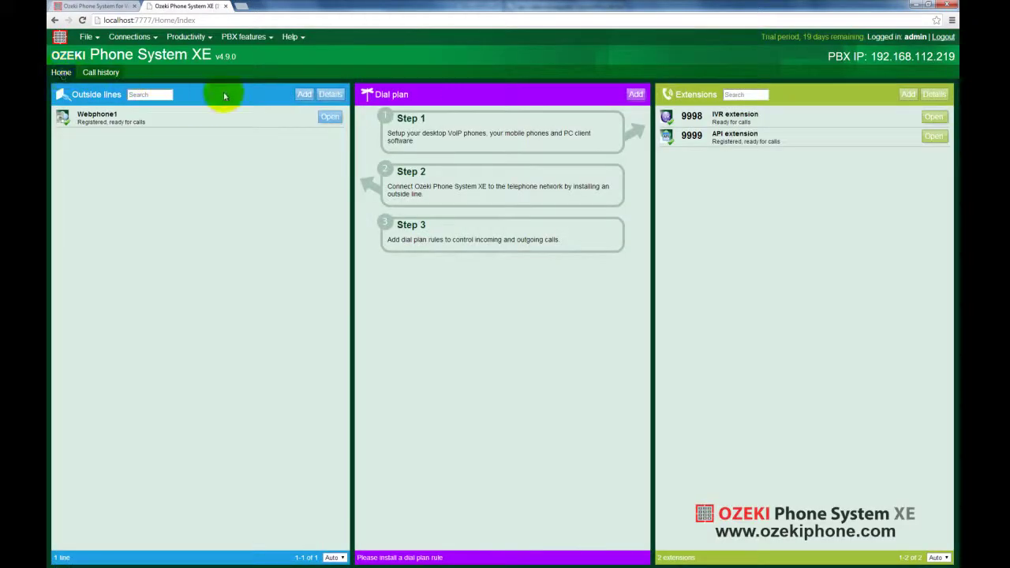
click(330, 119)
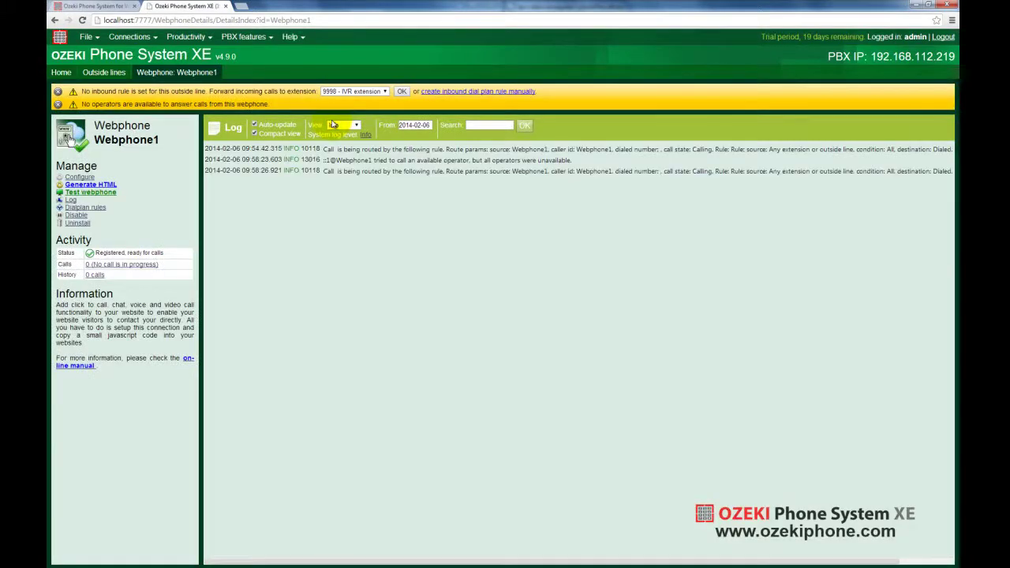
click(386, 93)
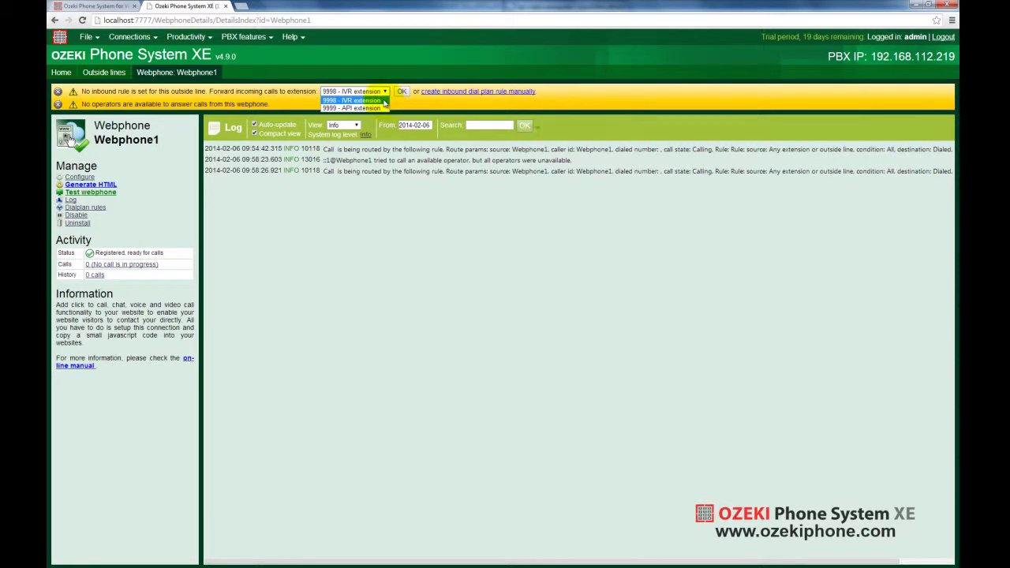
click(384, 101)
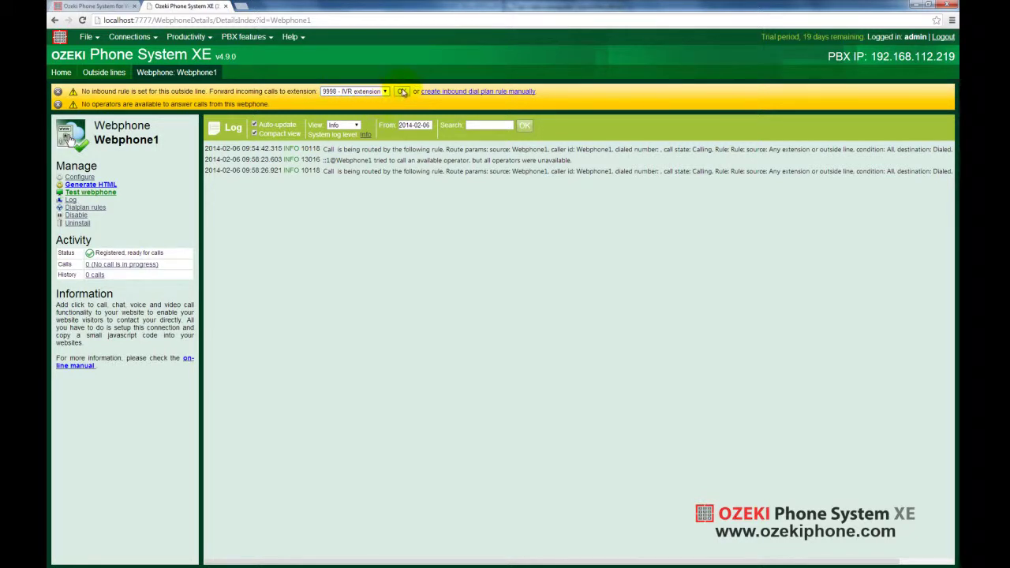
click(402, 91)
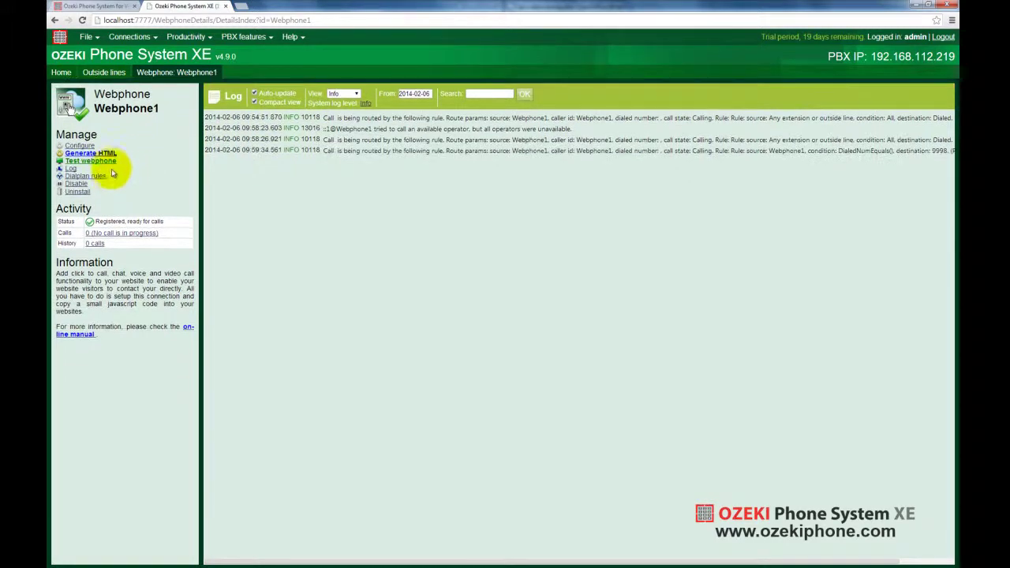
- Place a Live Help test call from Webphone1 to IVR extension 9998, then close the webphone popup
click(105, 162)
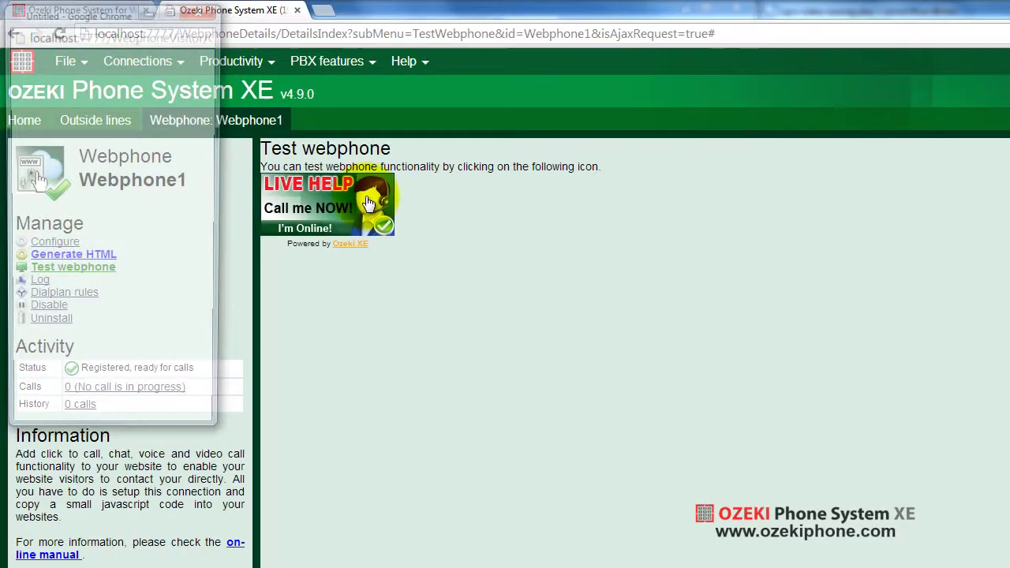
click(269, 123)
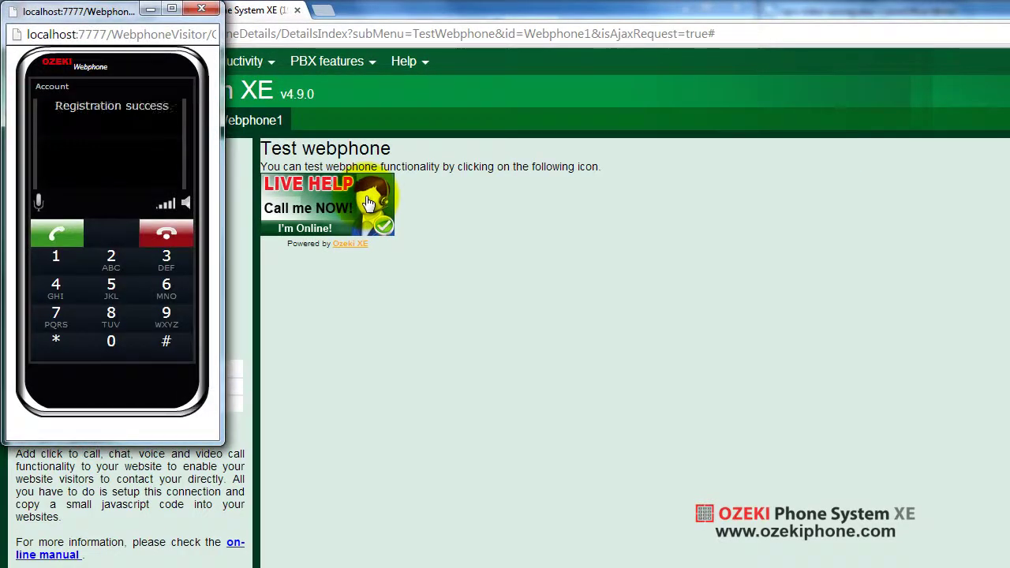
click(62, 238)
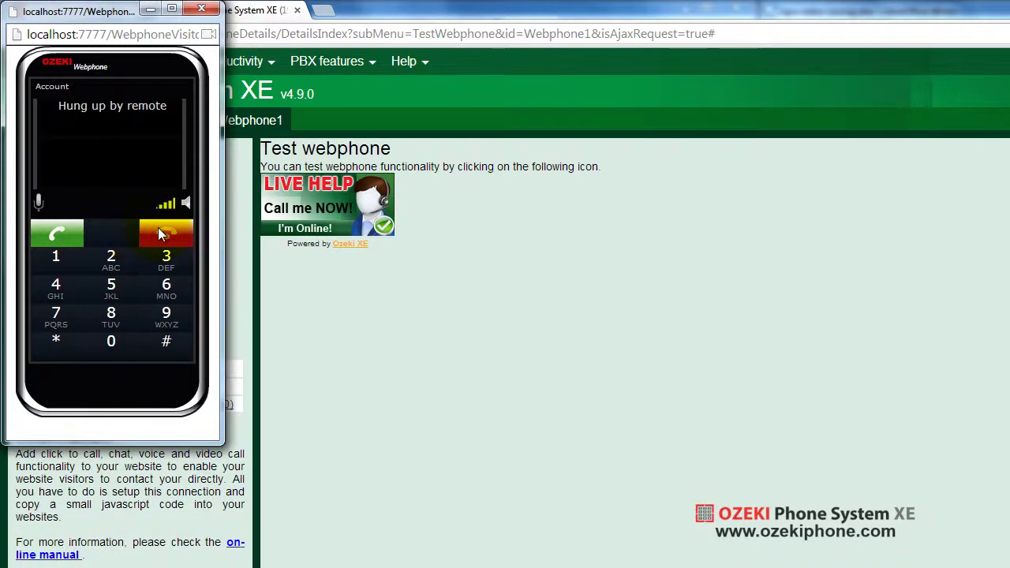
click(201, 12)
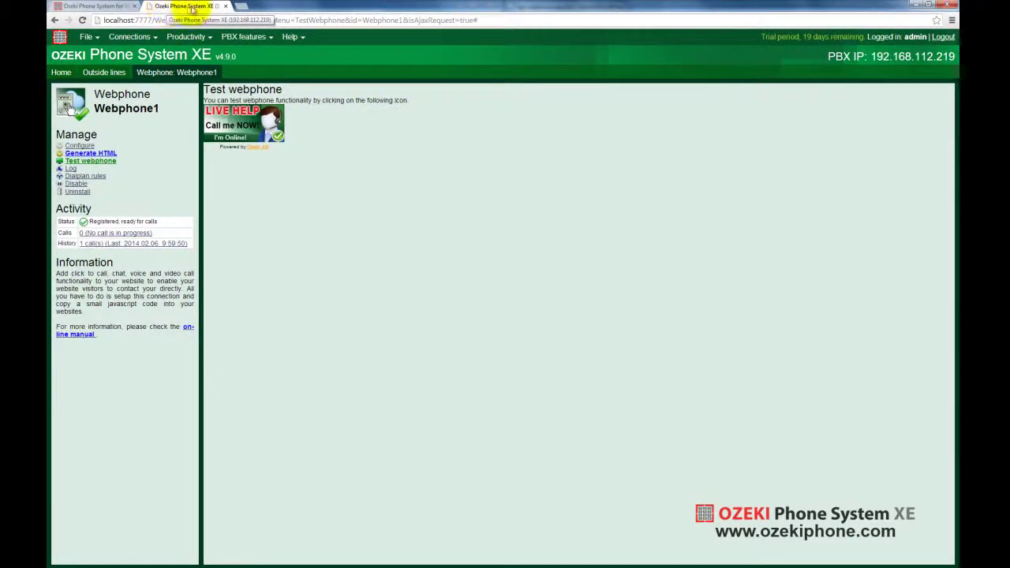
click(260, 8)
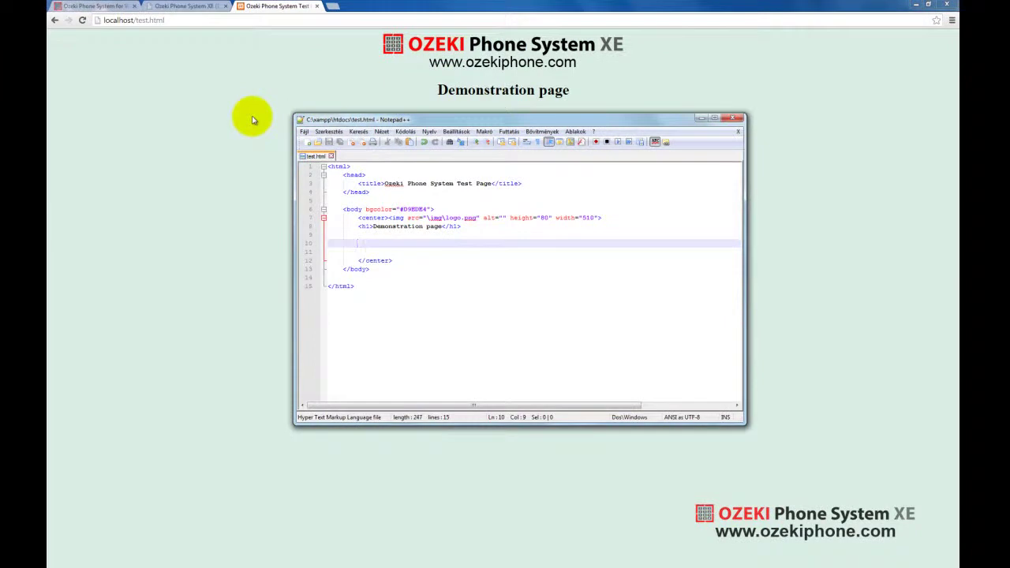
click(200, 6)
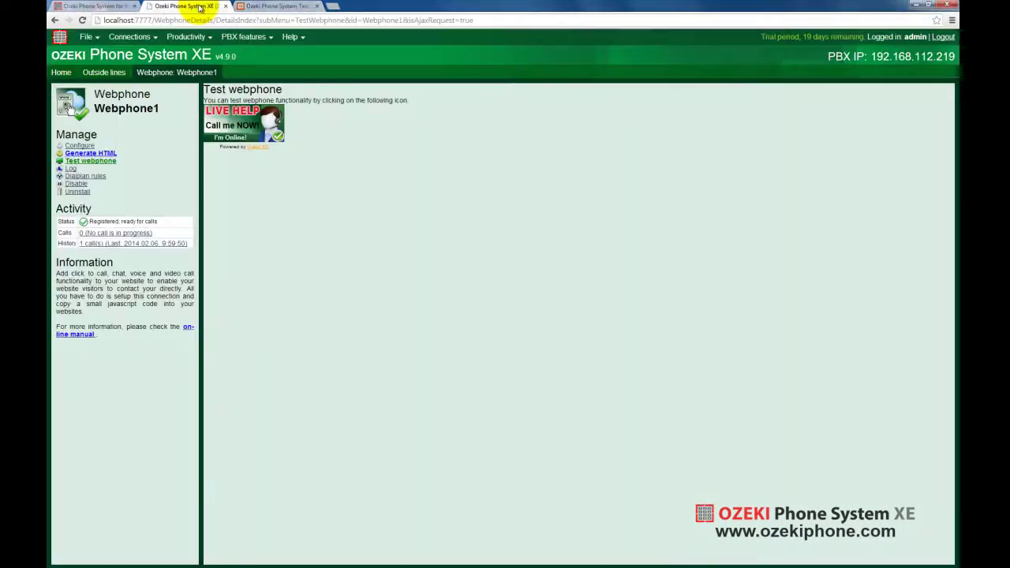
mouse_move(186, 37)
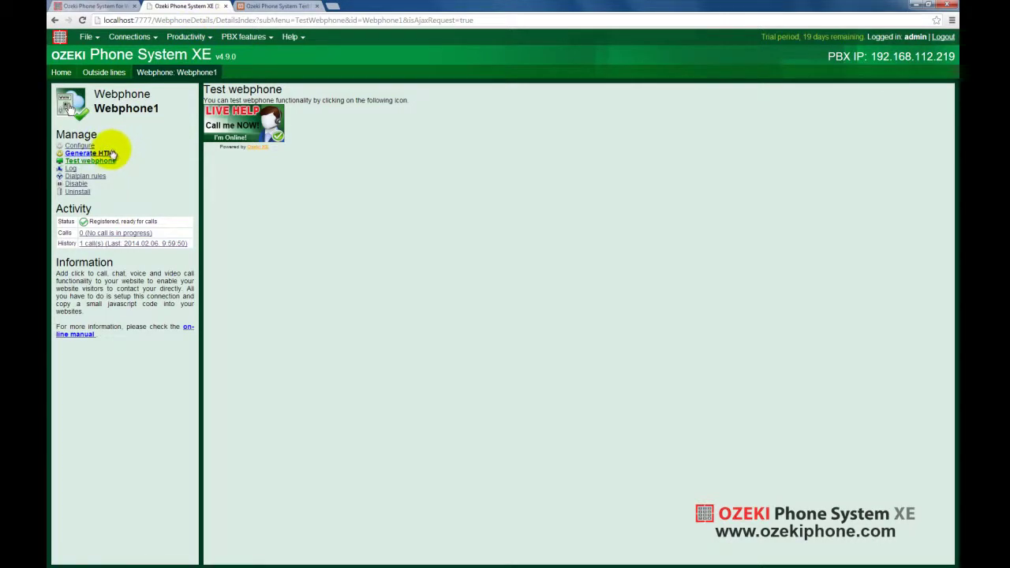
- Generate Webphone1's button HTML, copy all four code lines, and switch to the Ozeki Phone System Test page
click(111, 154)
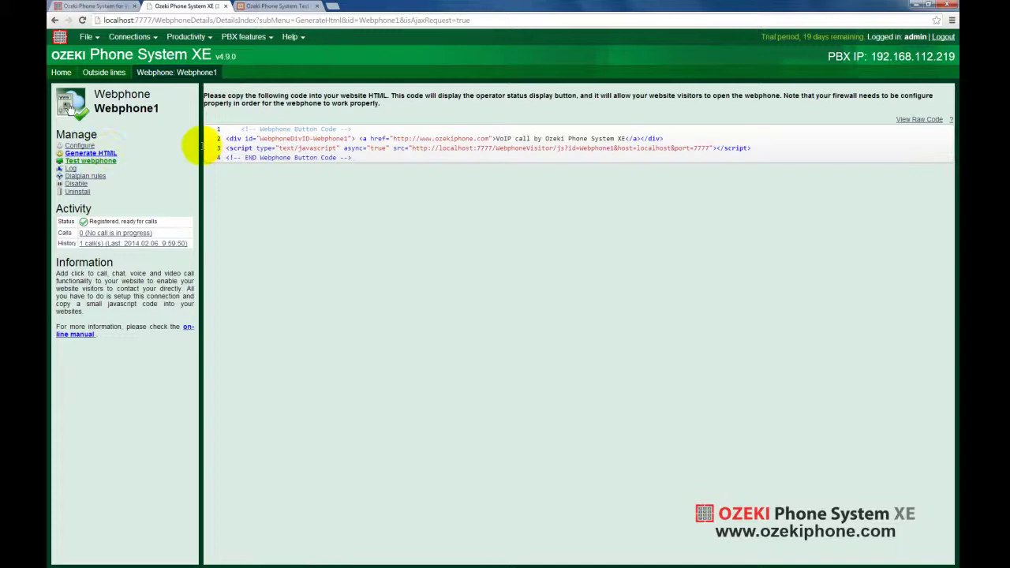
drag(236, 129, 392, 158)
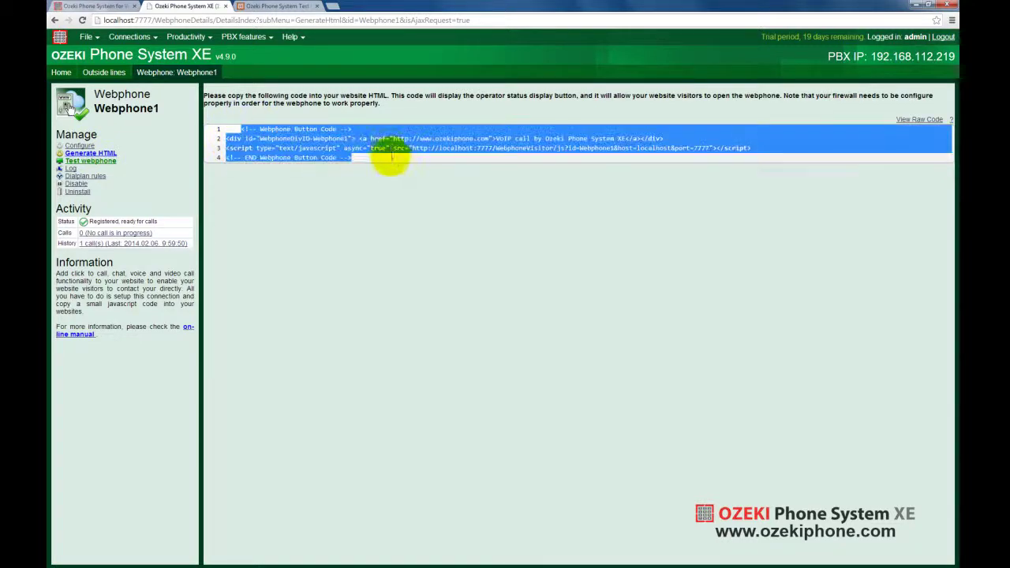
right_click(392, 157)
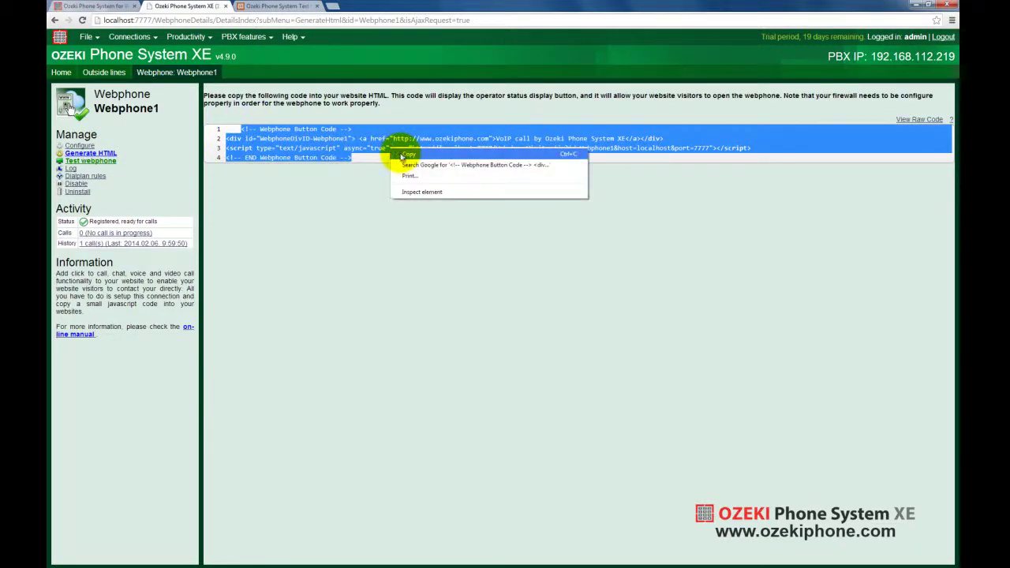
click(406, 155)
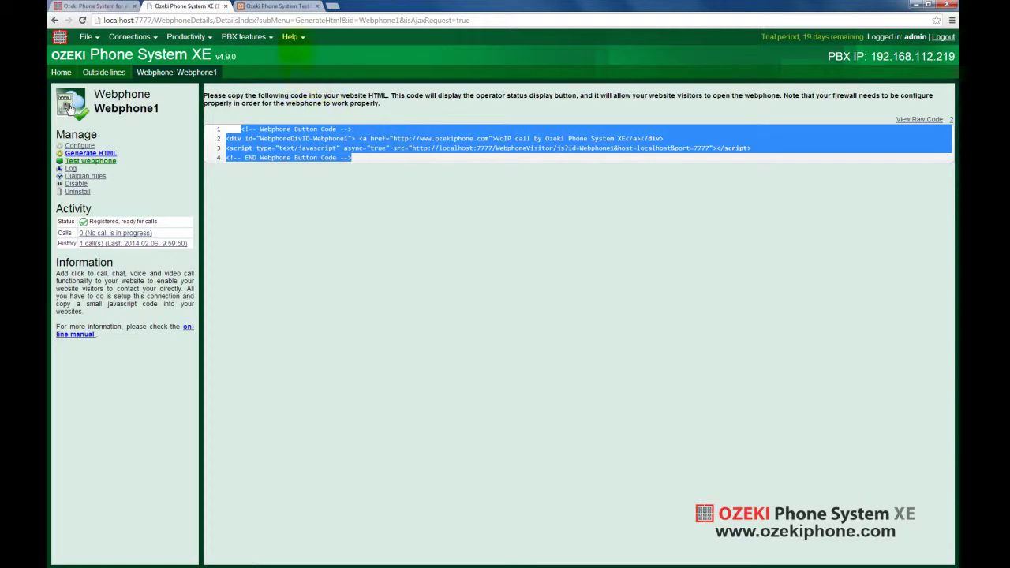
click(281, 4)
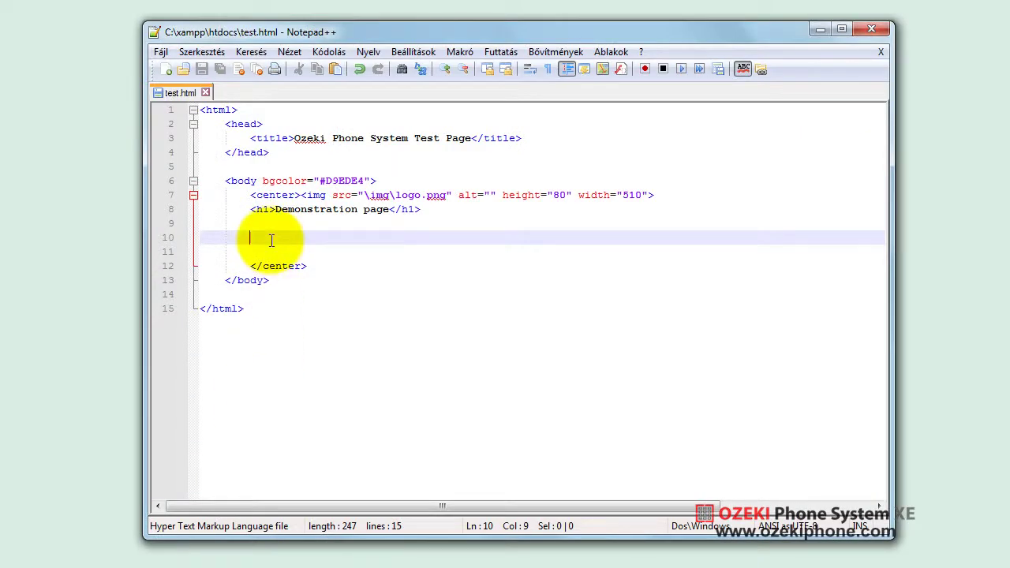
- Paste the Webphone button code at line 10 of test.html and save the file
key(ctrl+v)
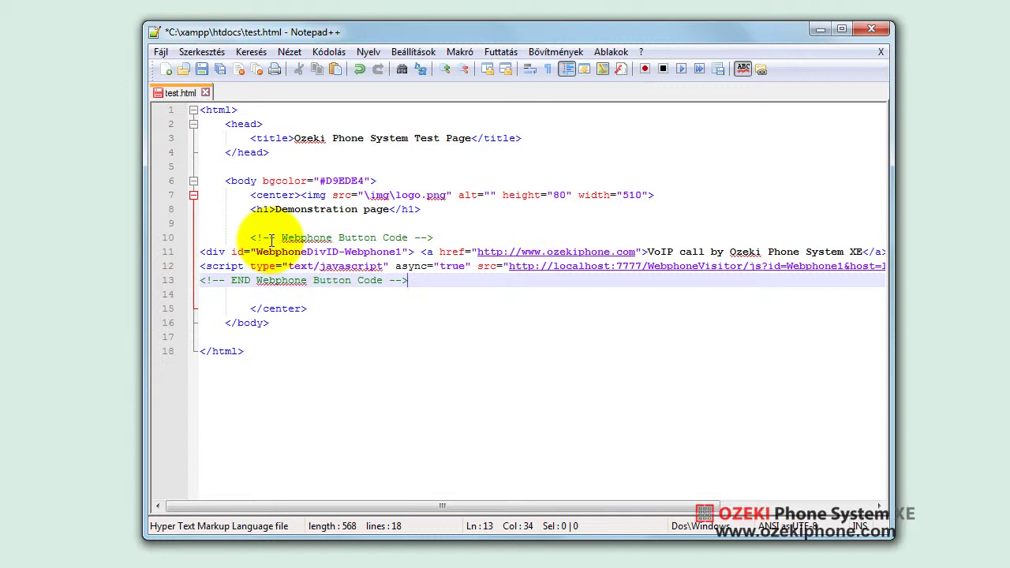
click(201, 70)
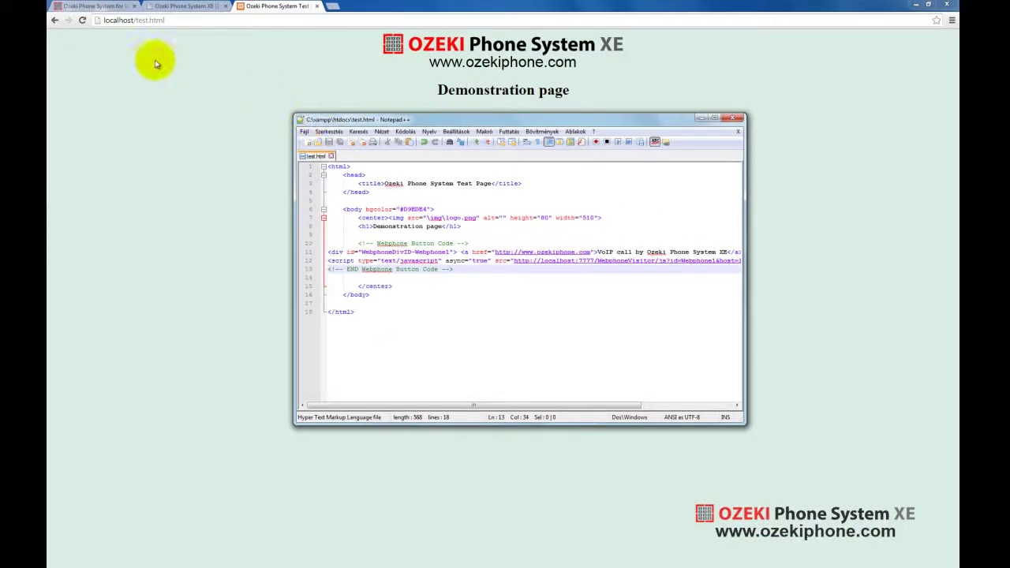
- Reload localhost/test.html and make a test call through its LIVE HELP button, then close the popup
click(83, 24)
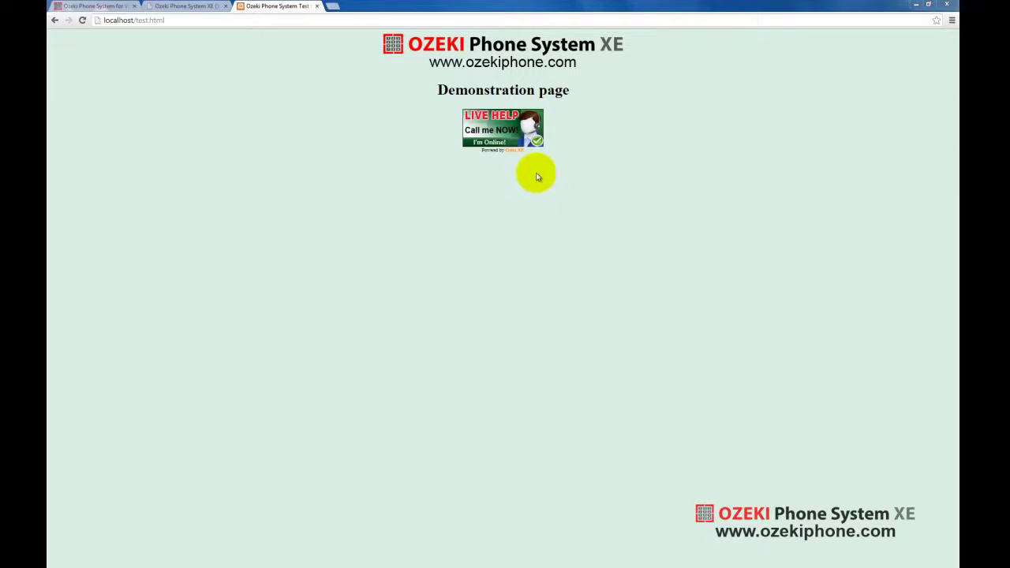
click(531, 134)
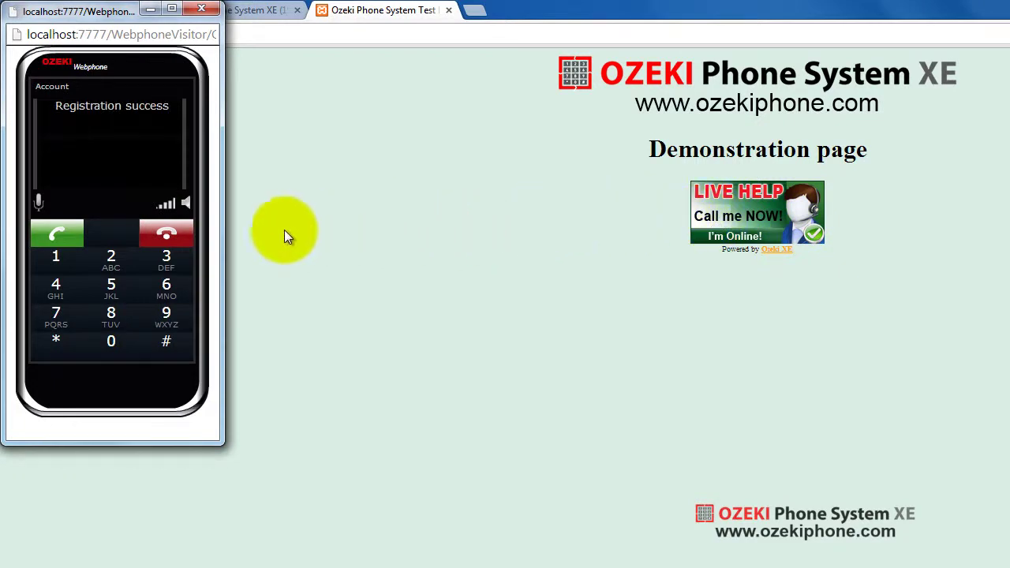
click(59, 233)
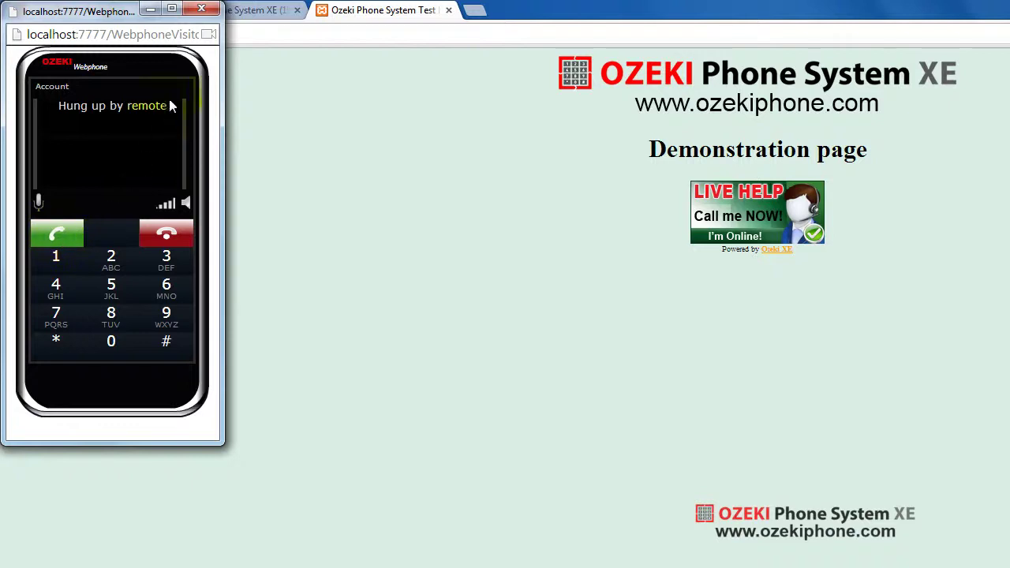
click(202, 11)
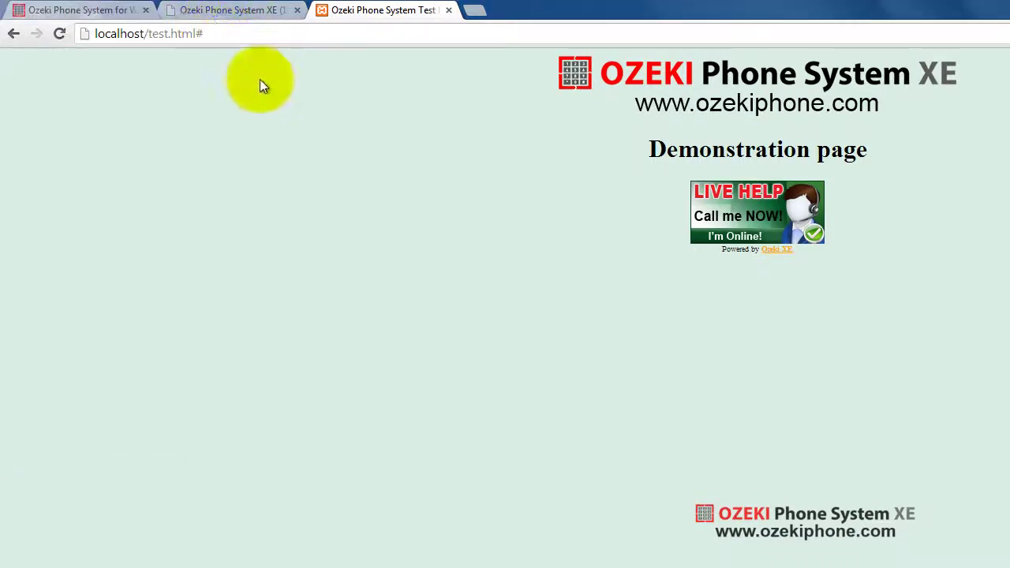